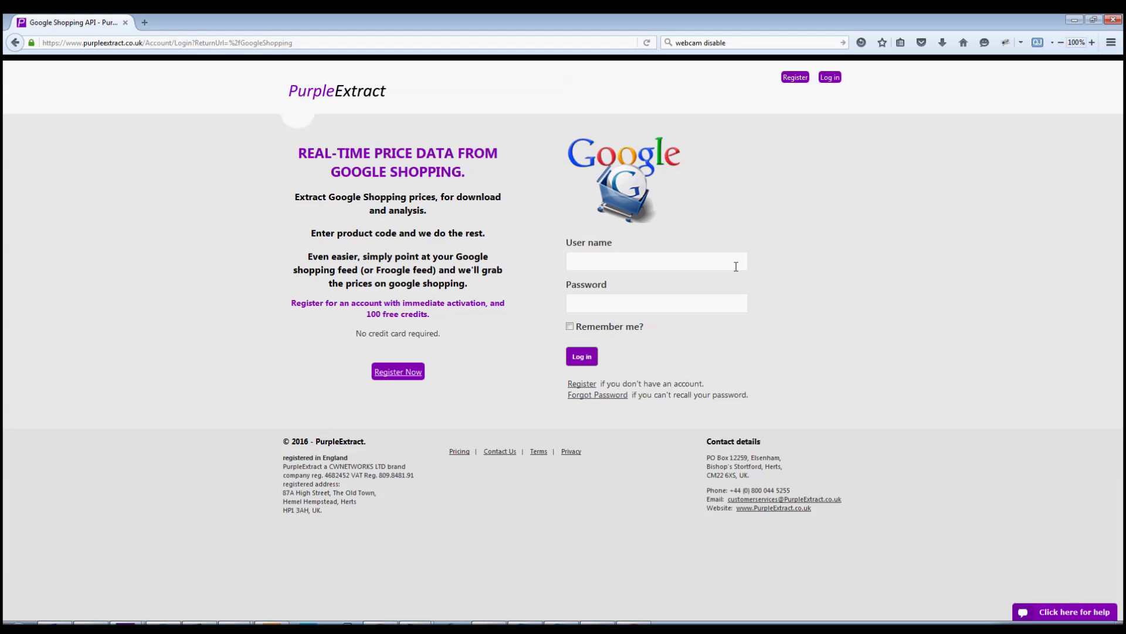
Step: Log in to the PurpleExtract account by entering the user name and the account password
left_click(735, 266)
type("si")
key("Down")
key("Tab")
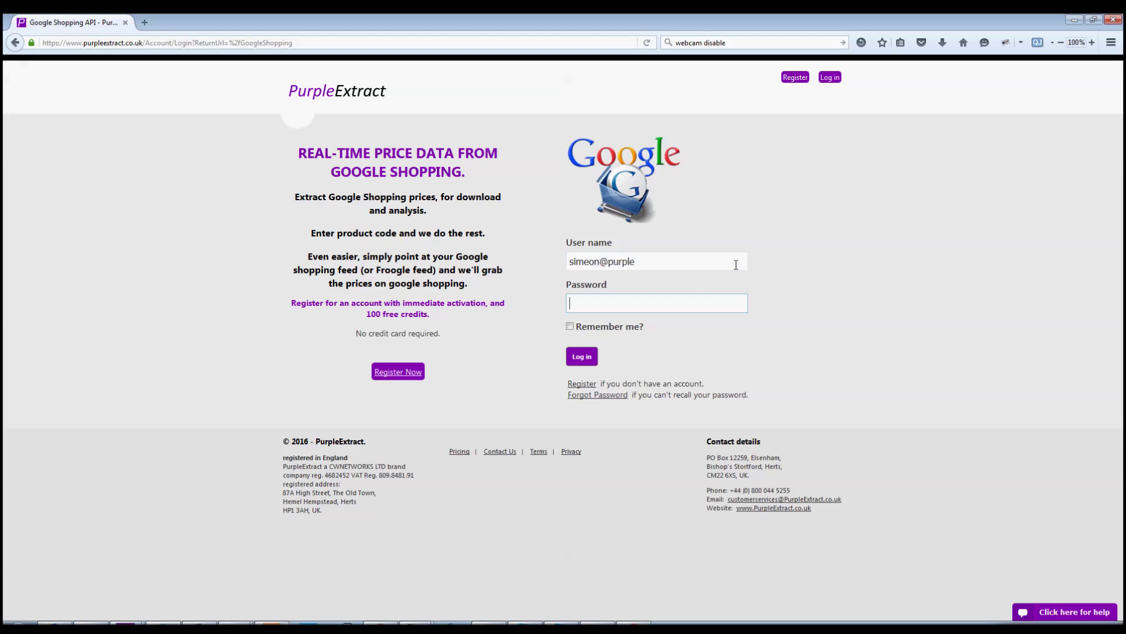
type("•••••••")
key("Return")
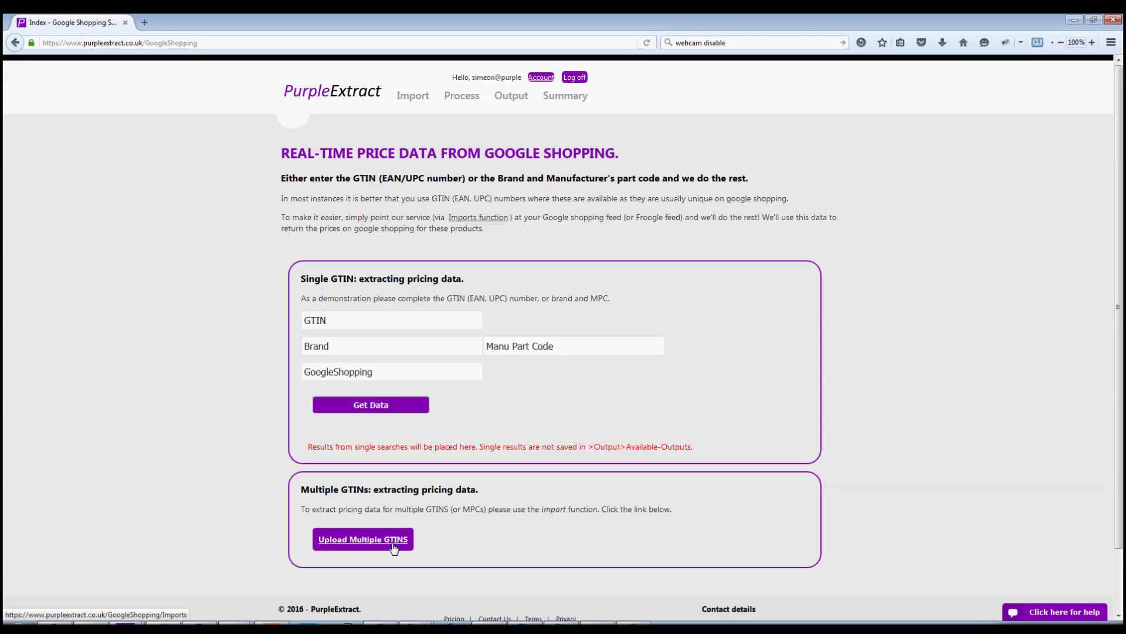
Step: Open the Froogle online import page and review its feed URL field and the available file types
left_click(421, 96)
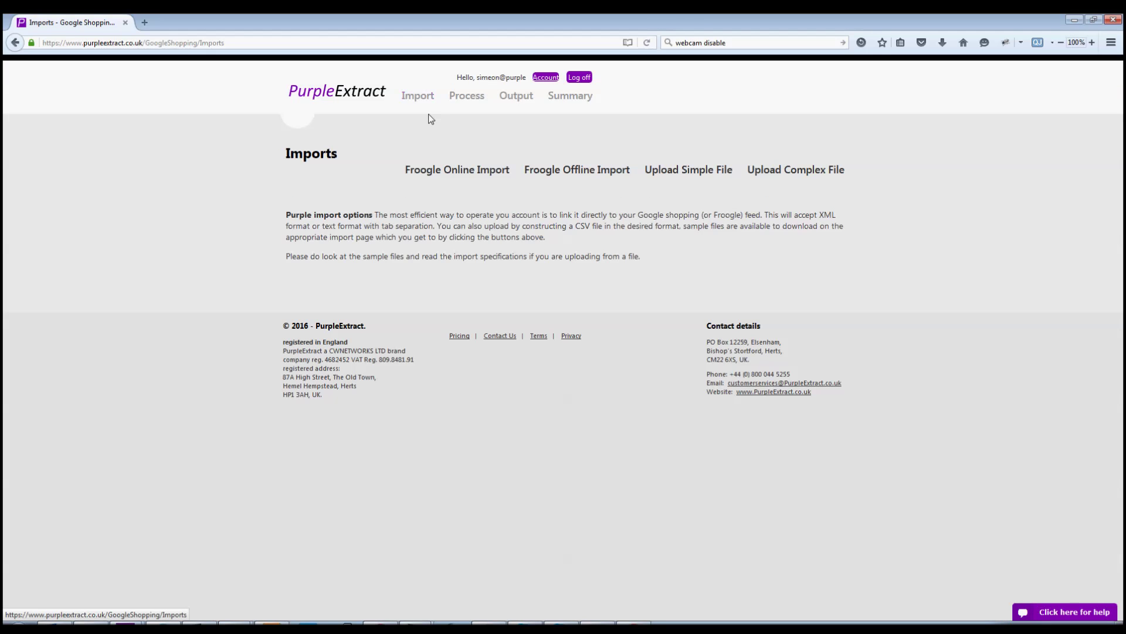
left_click(474, 171)
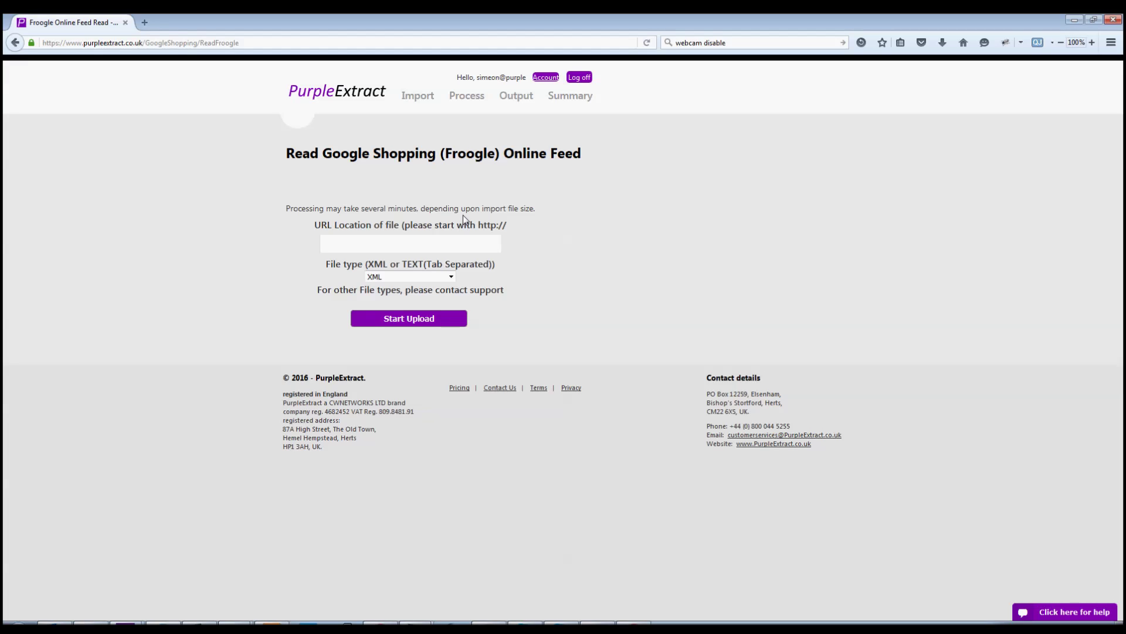
left_click(454, 243)
left_click(451, 277)
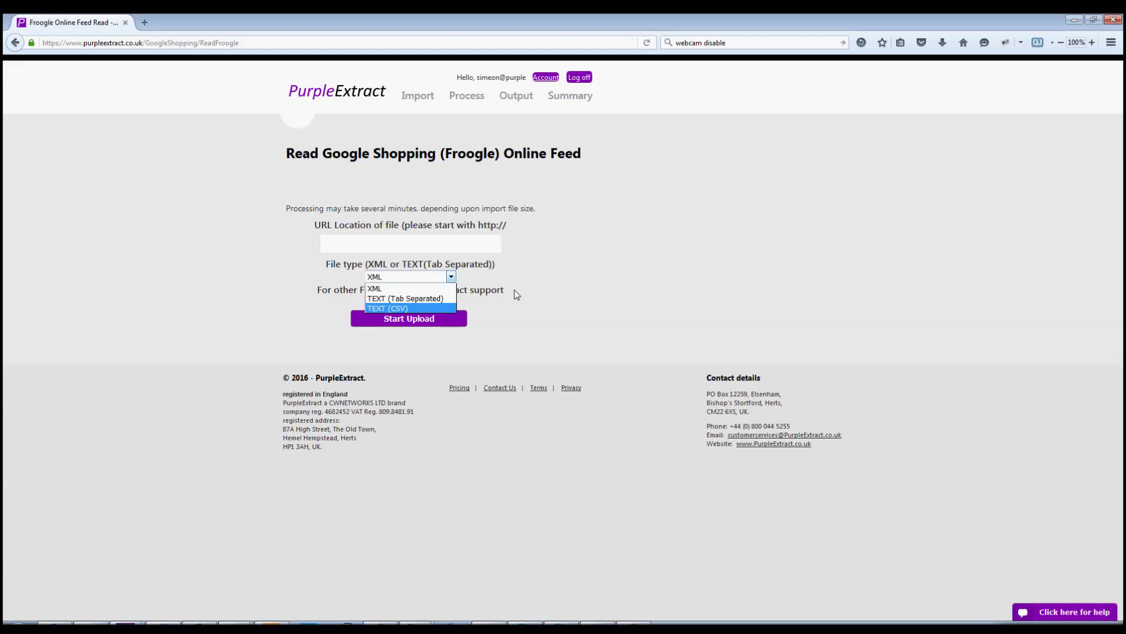
left_click(514, 304)
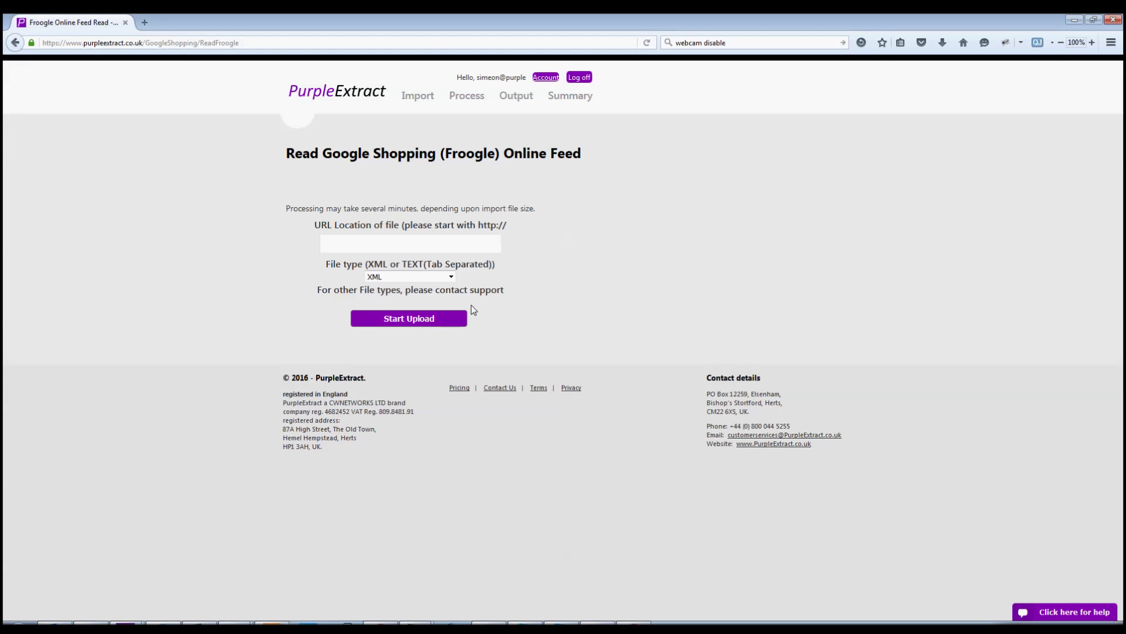
Step: View the Froogle offline import page, browse the PurpleExtract folder for a feed file, and cancel the selection
left_click(429, 98)
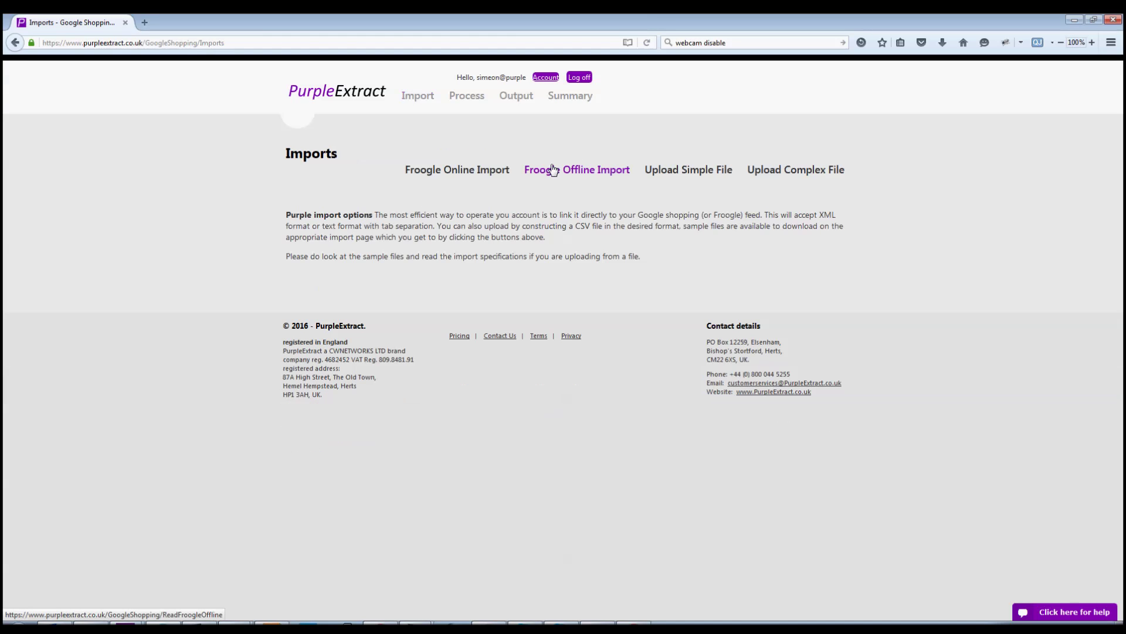
left_click(553, 170)
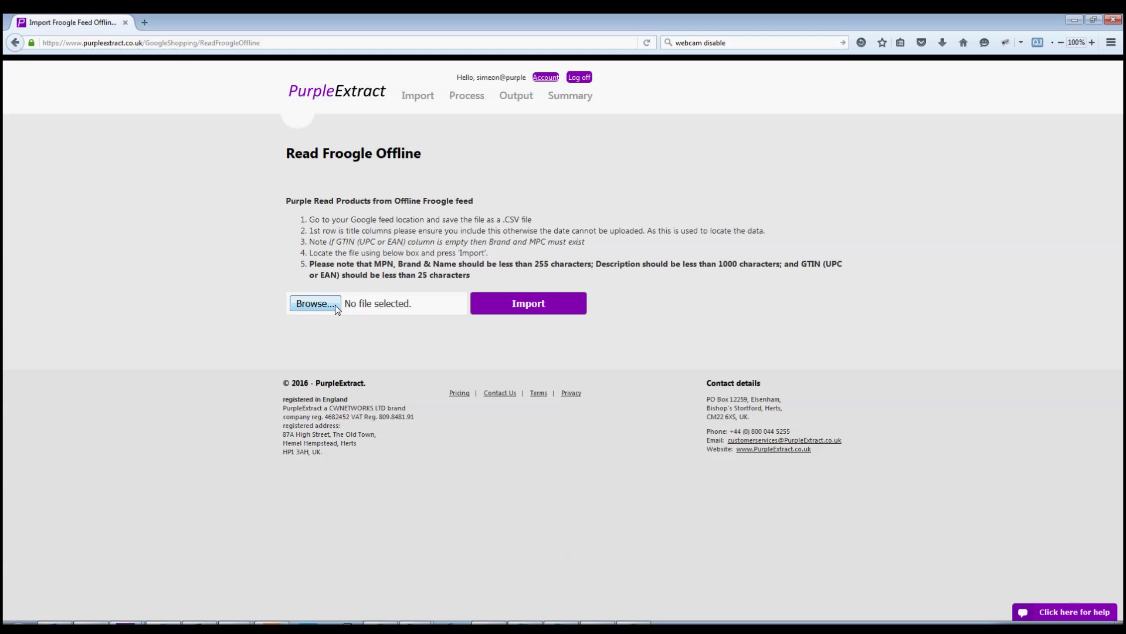
left_click(316, 304)
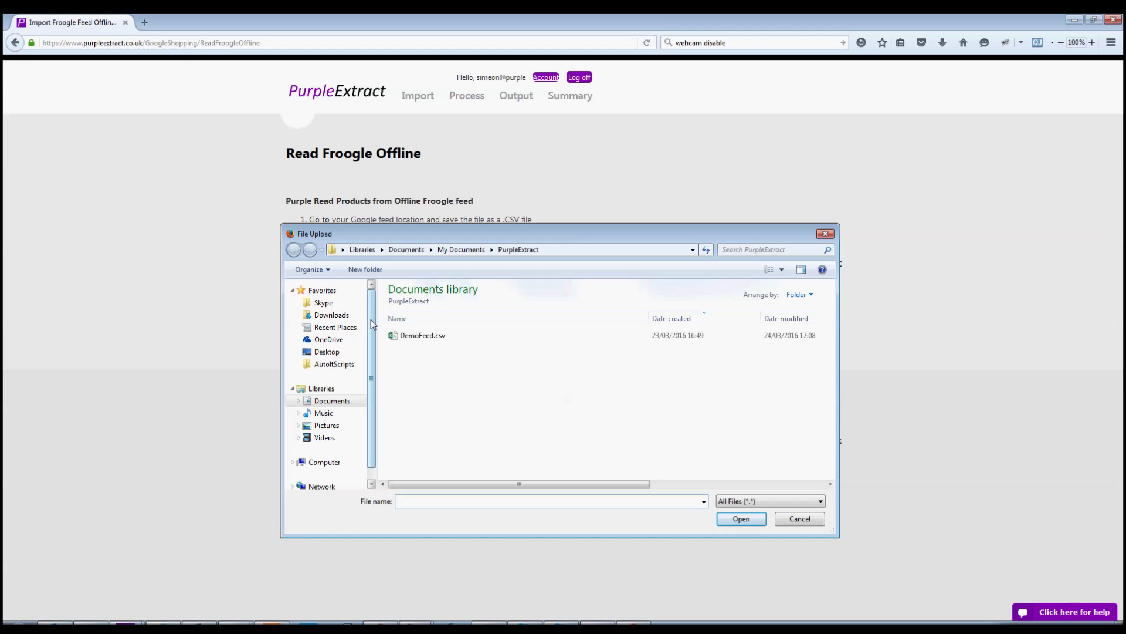
left_click_drag(371, 319, 371, 337)
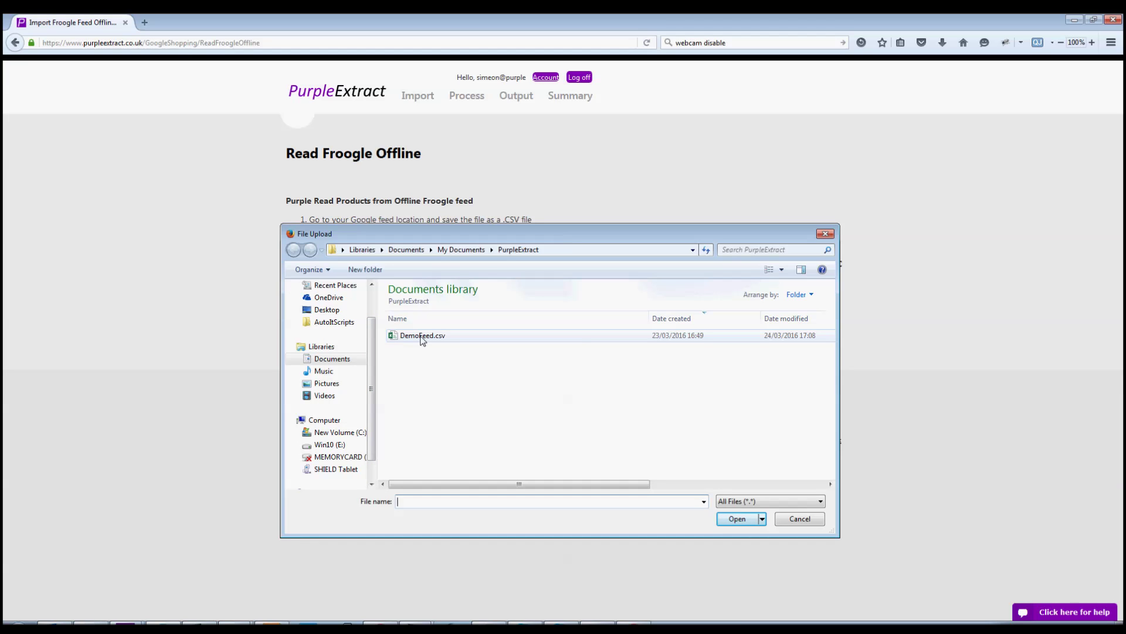
left_click(798, 517)
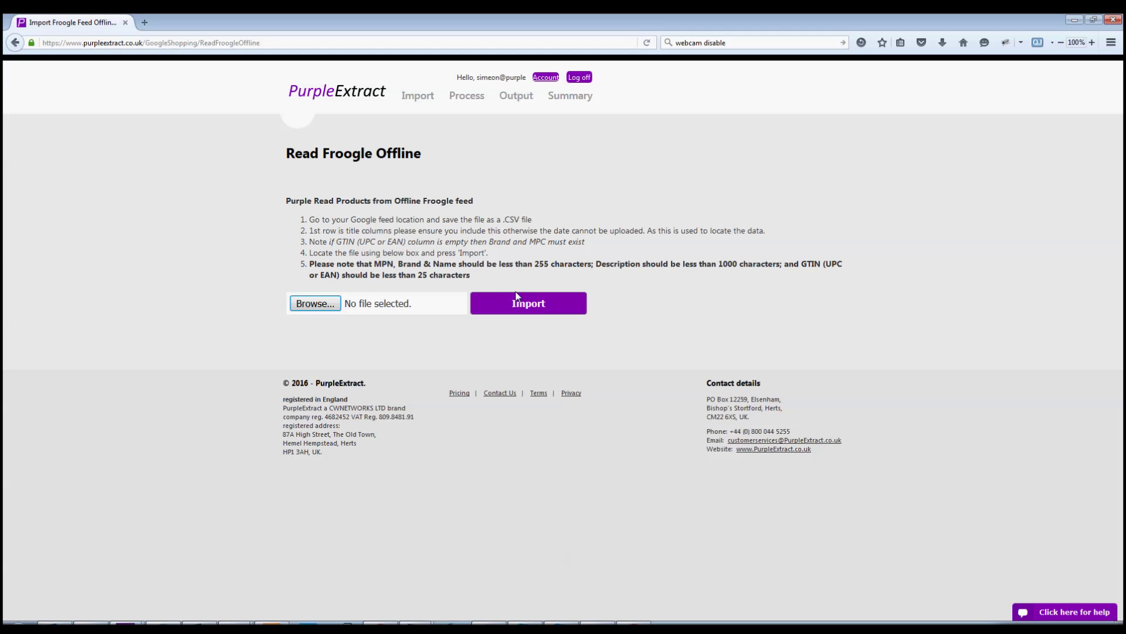
Step: Open the simple file upload page and choose DemoFeed.csv from the PurpleExtract documents folder as the import file
left_click(410, 96)
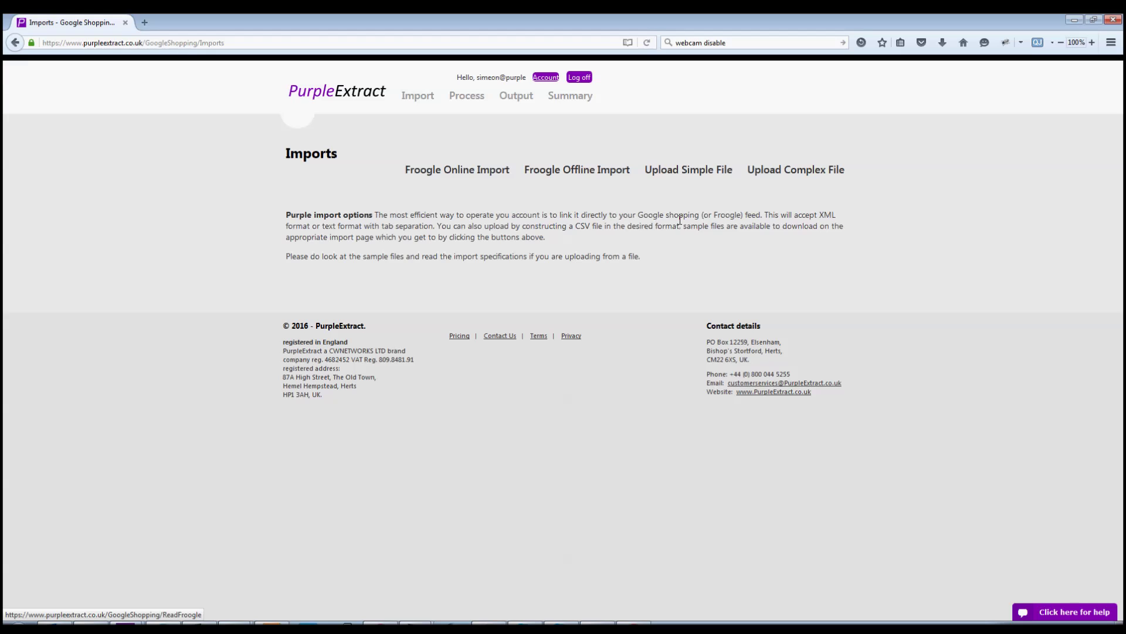
left_click(685, 176)
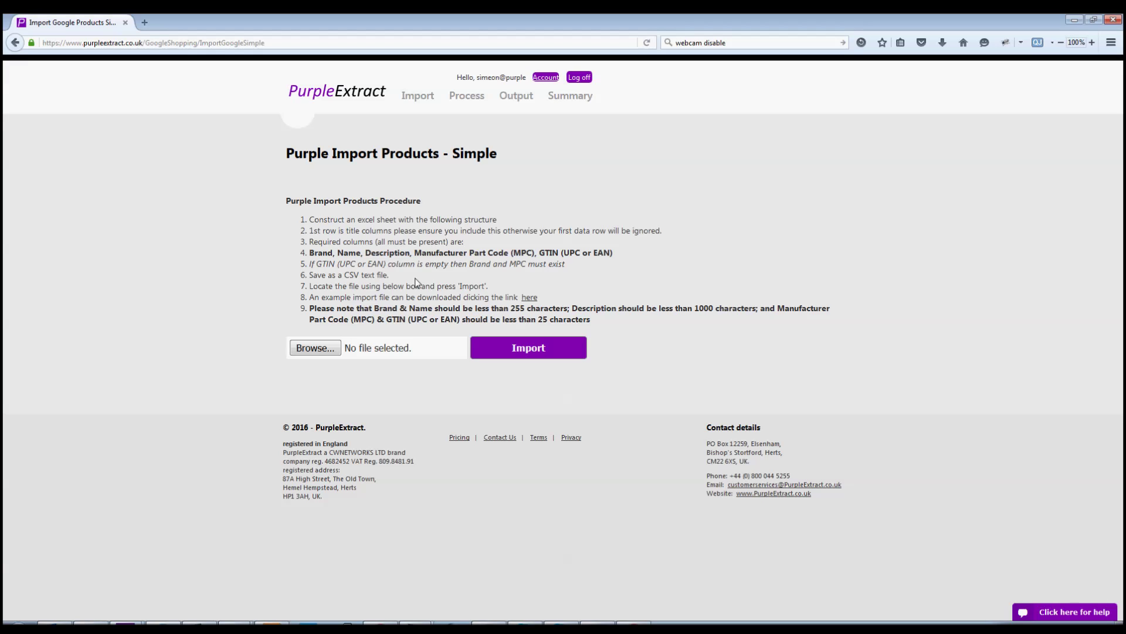
left_click(346, 348)
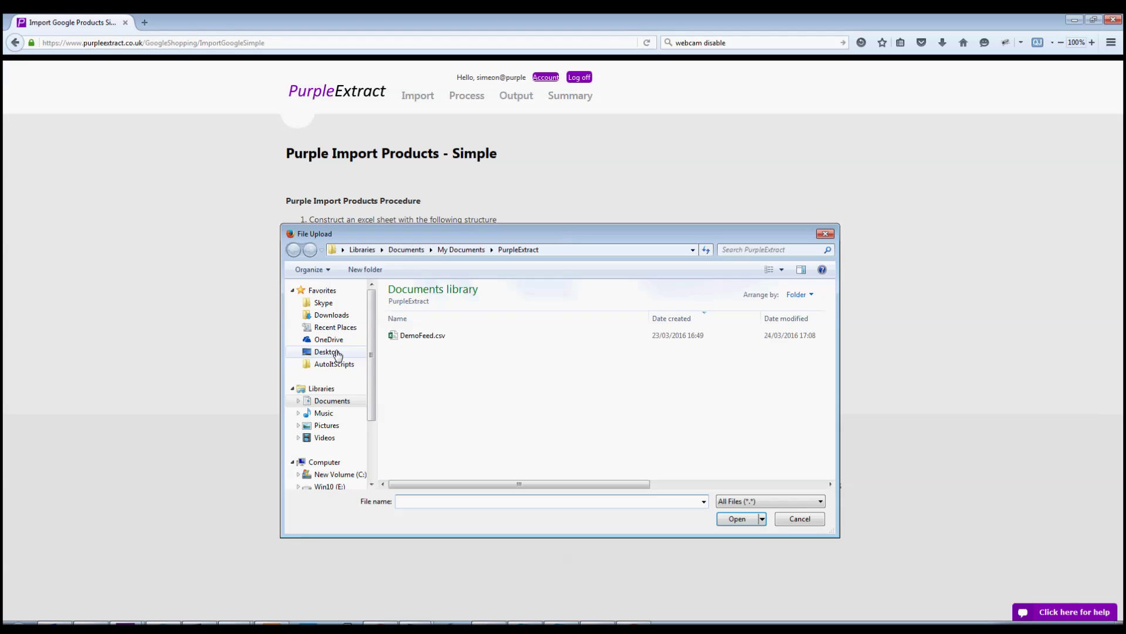
left_click(412, 338)
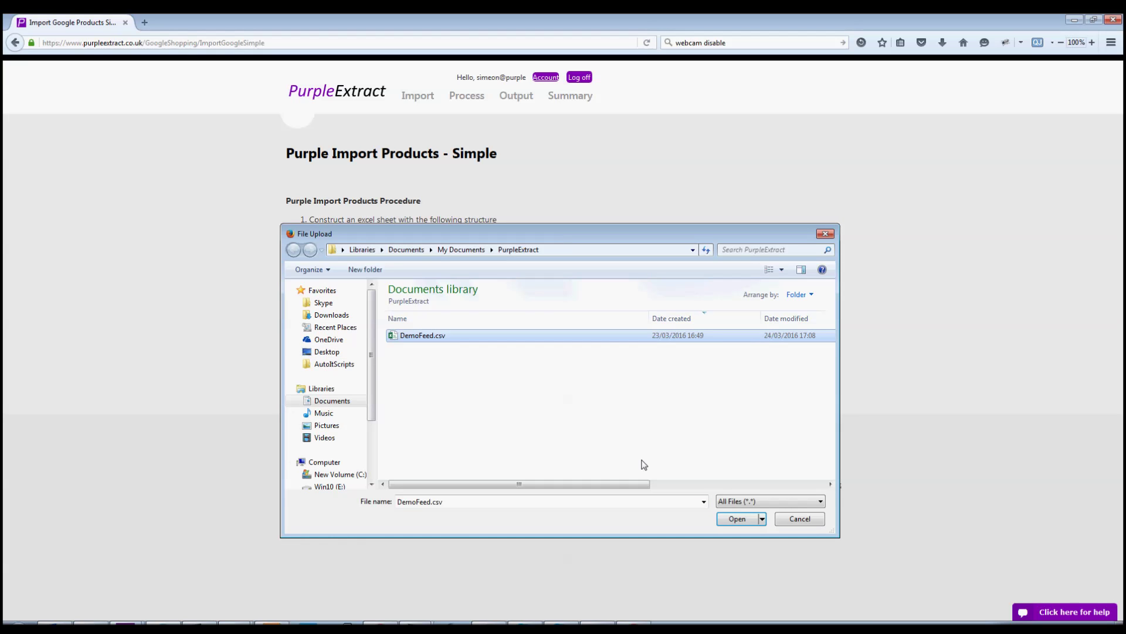
left_click(733, 521)
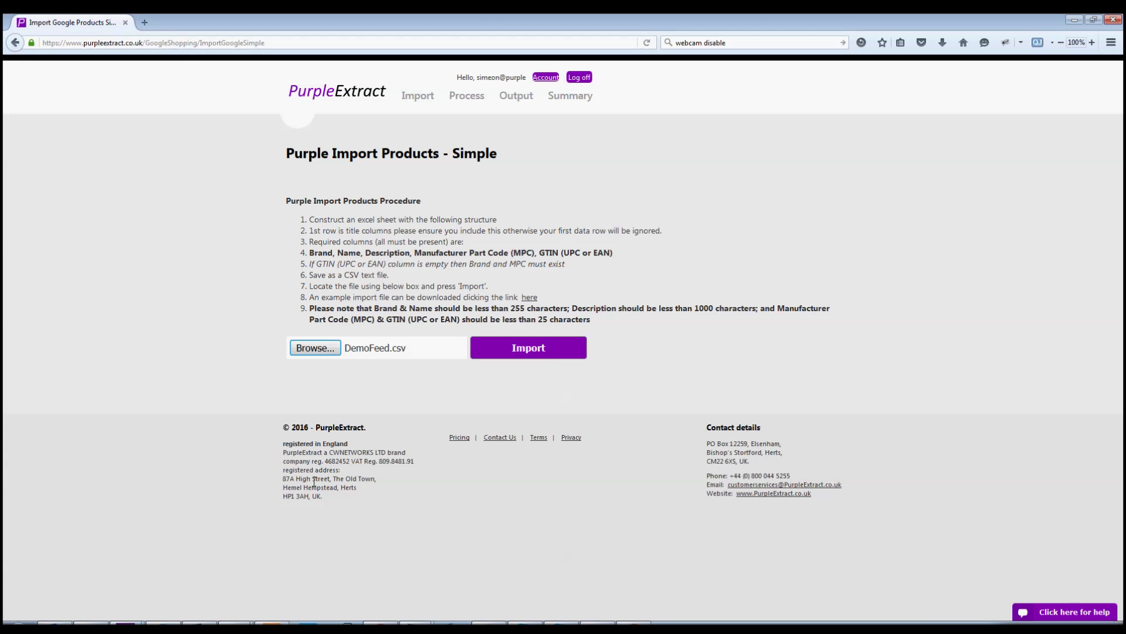
Step: Switch to DemoFeed.csv in Excel, widen the gtin column, and inspect the full values stored in E3 and E2
left_click(199, 626)
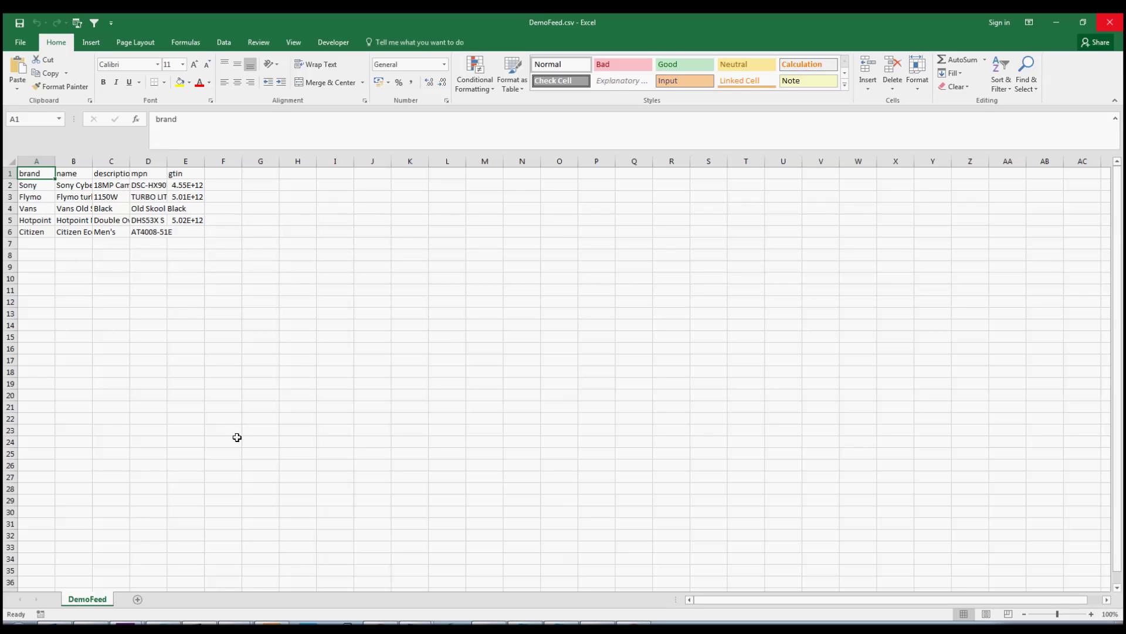
left_click_drag(205, 166, 261, 163)
left_click(245, 193)
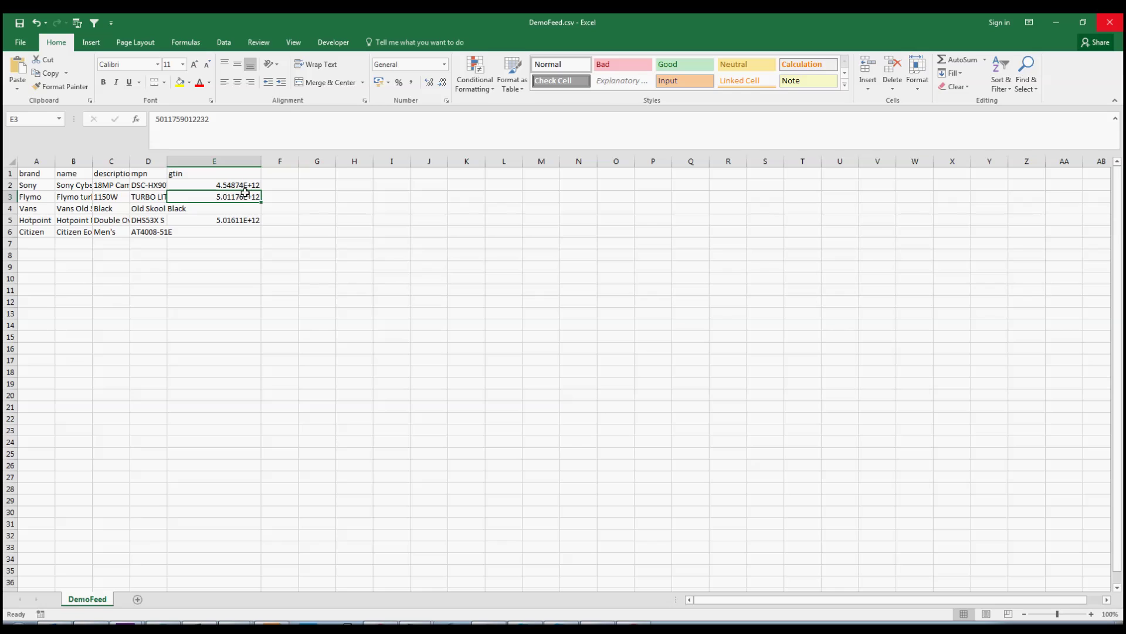
left_click(243, 185)
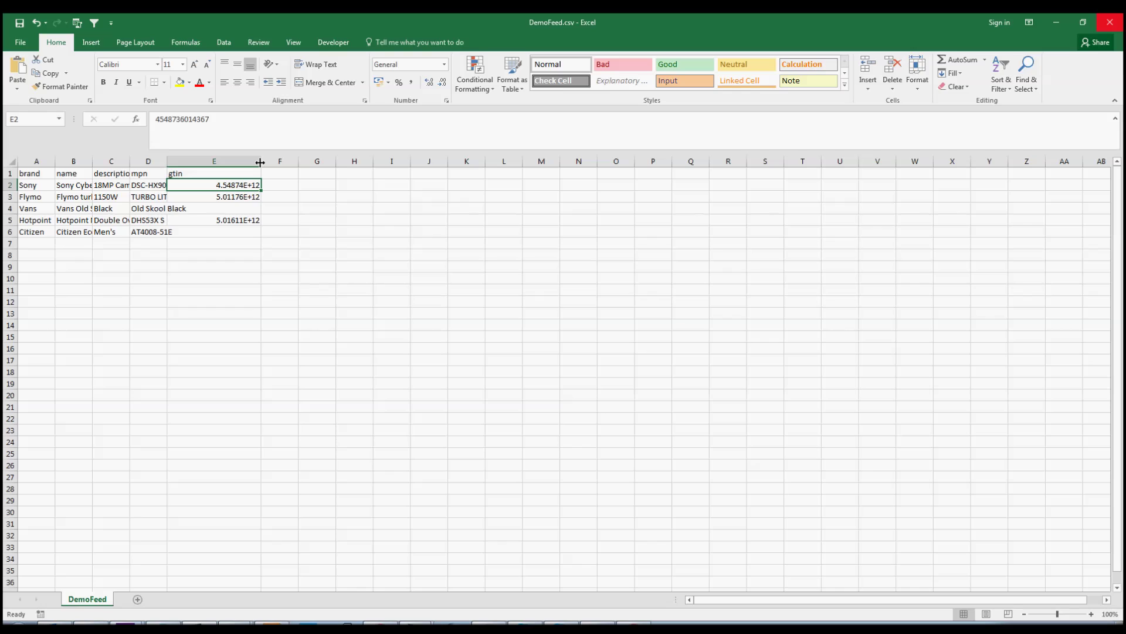
left_click(234, 129)
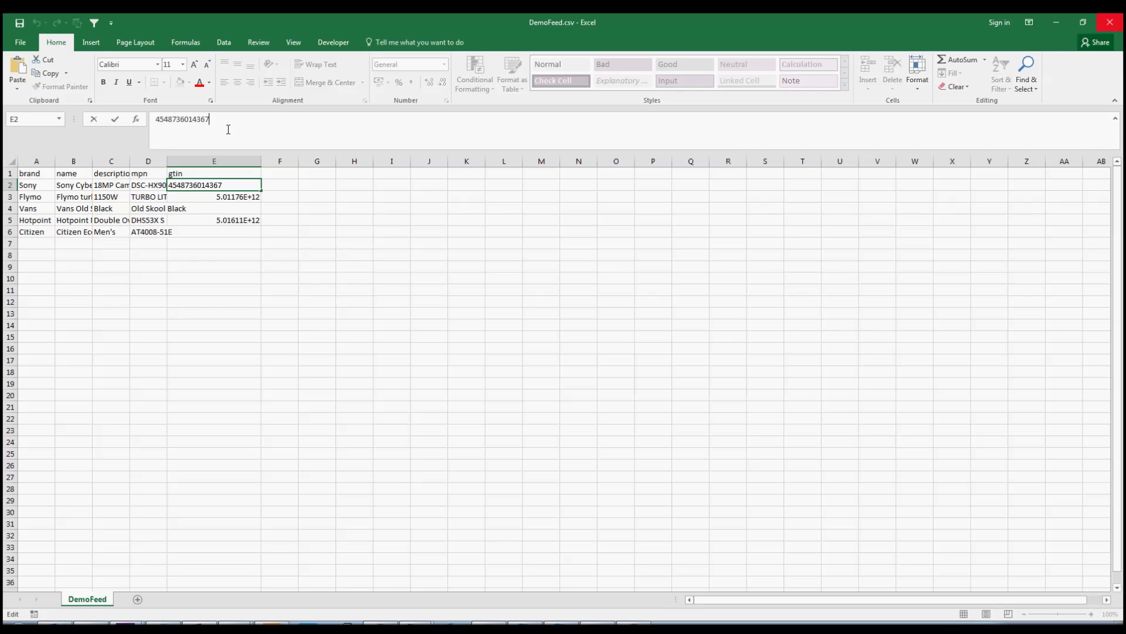
key("Return")
Step: Format the gtin cells E2 to E6 as Text
left_click(246, 184)
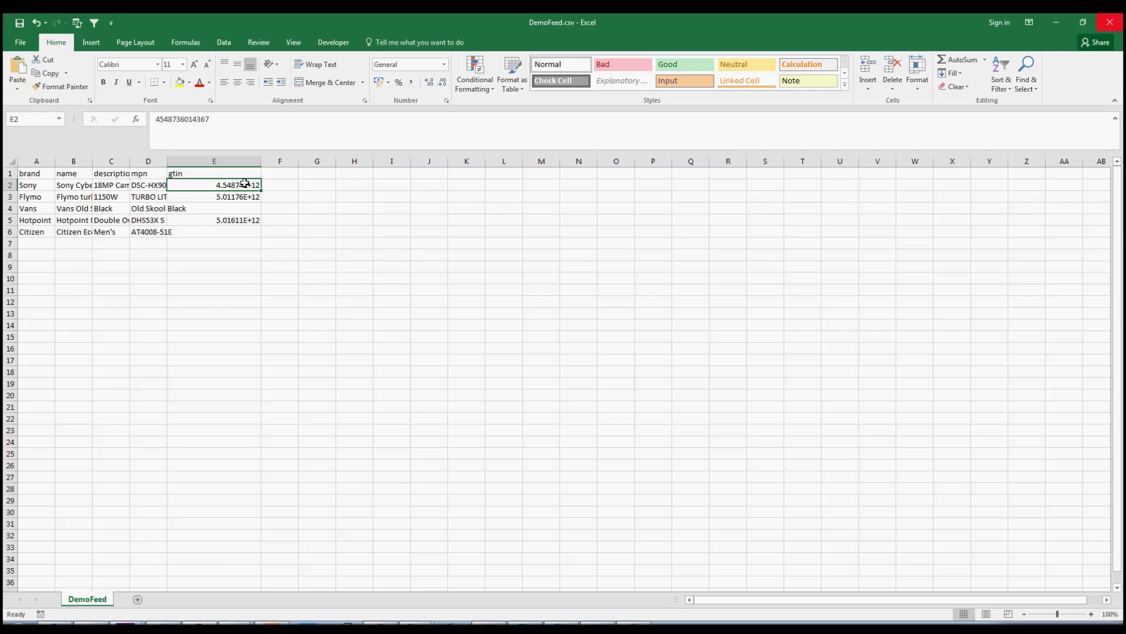
left_click(242, 235, "shift")
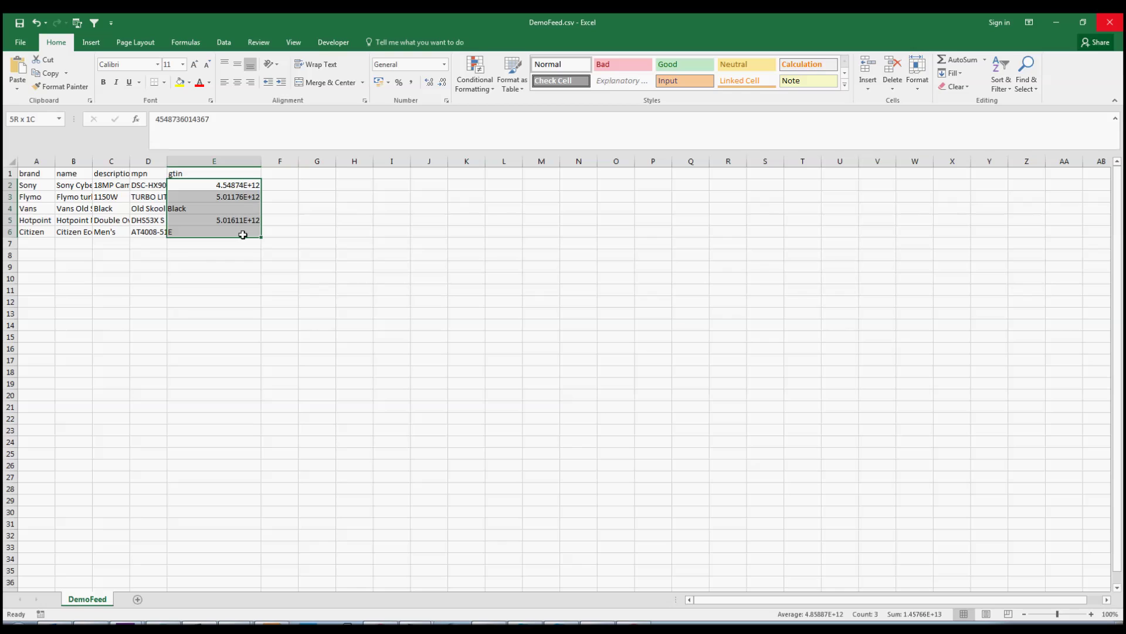
left_click(444, 64)
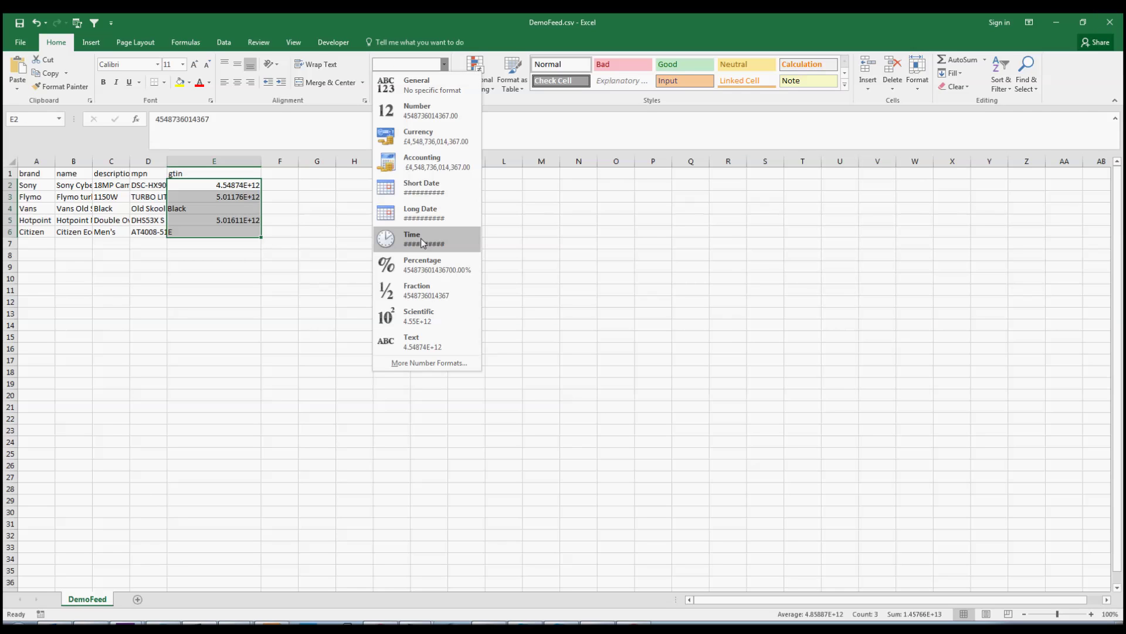
left_click(423, 346)
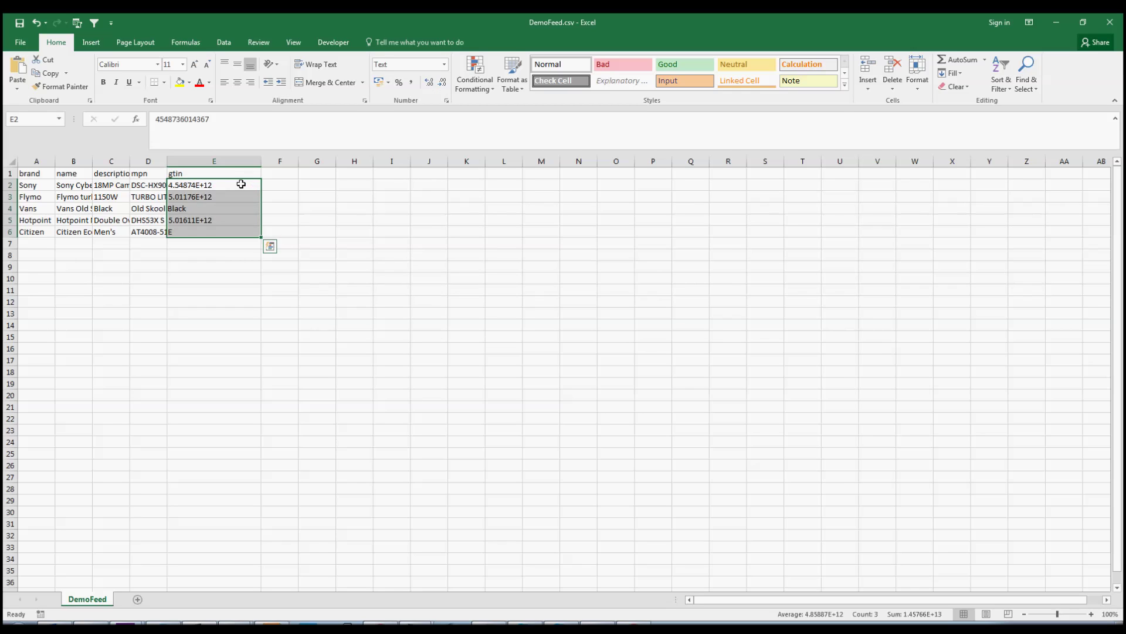
Step: Re-enter the existing GTINs in cells E2, E3 and E5 so that each is stored as a full text number
left_click(241, 184)
left_click(243, 135)
key("Return")
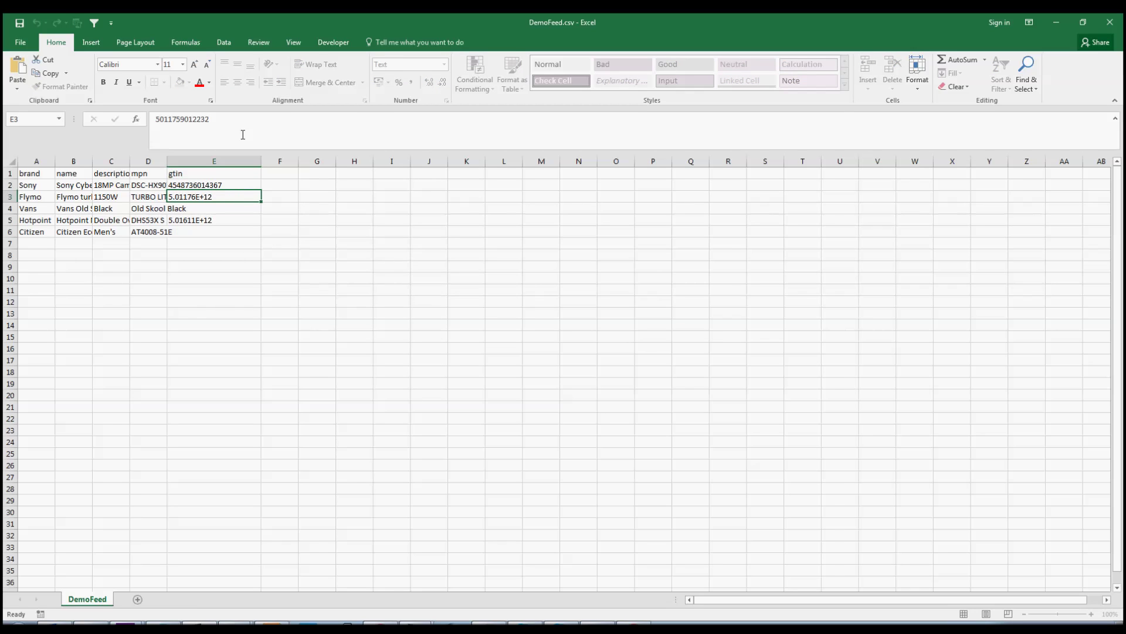
left_click(247, 133)
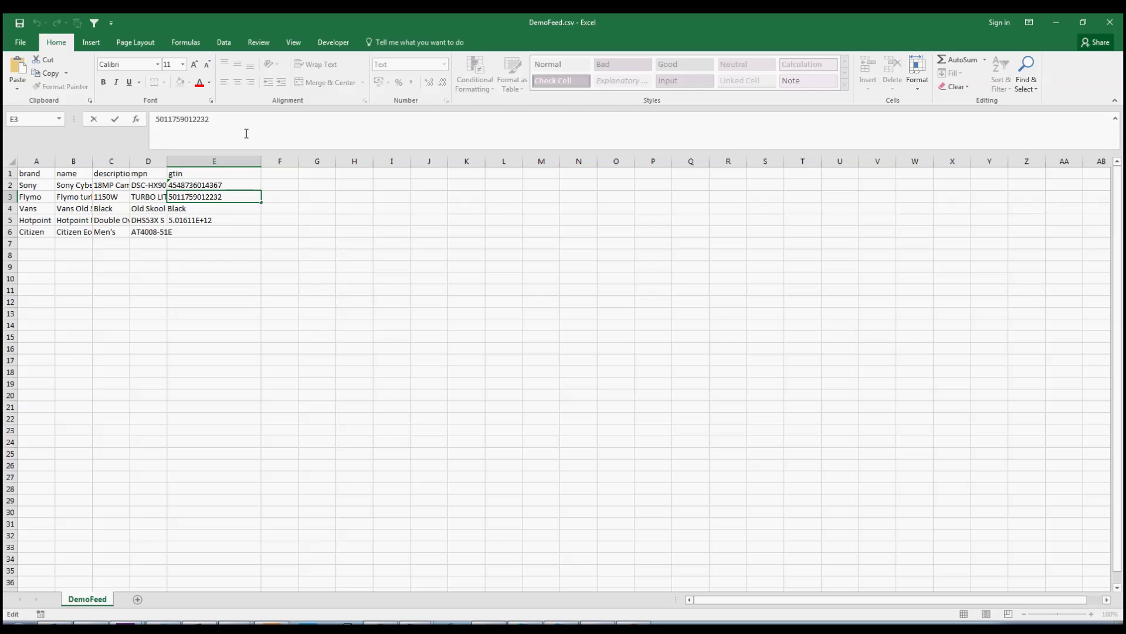
key("Return")
left_click(235, 219)
left_click(252, 131)
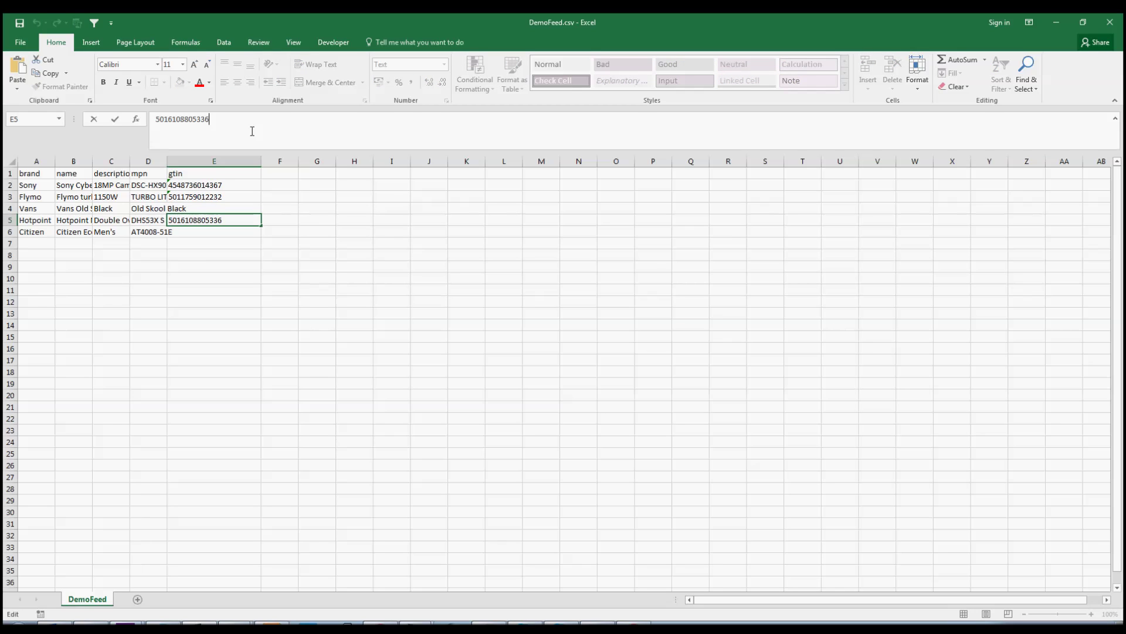
key("Return")
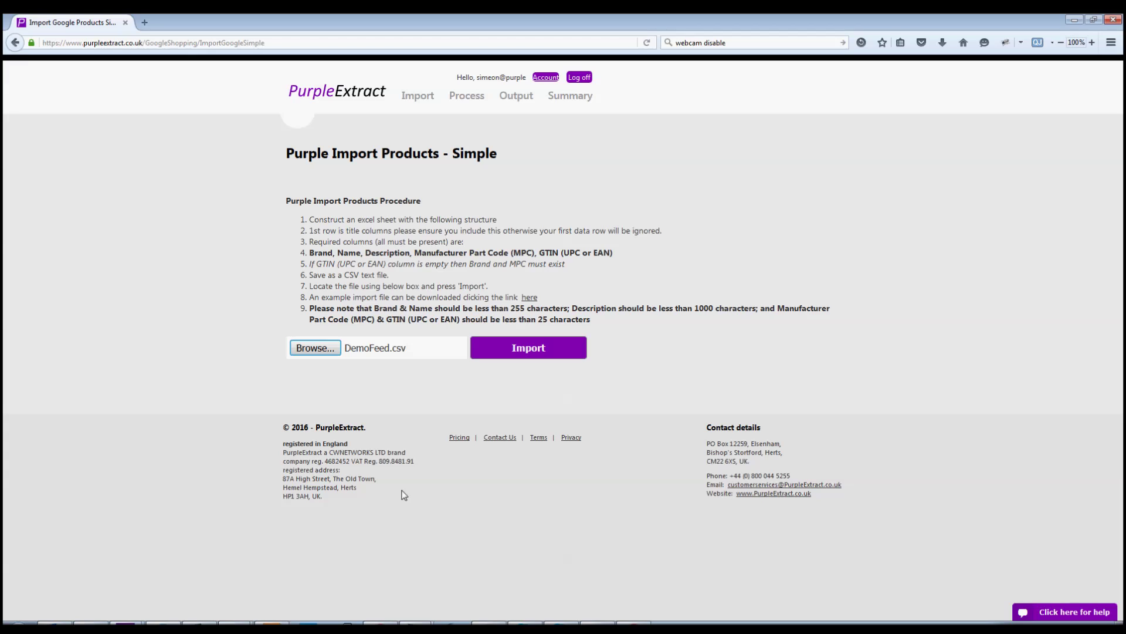
Step: Back in the browser, import the chosen DemoFeed.csv as a simple product file and open the complex file upload page
left_click(545, 349)
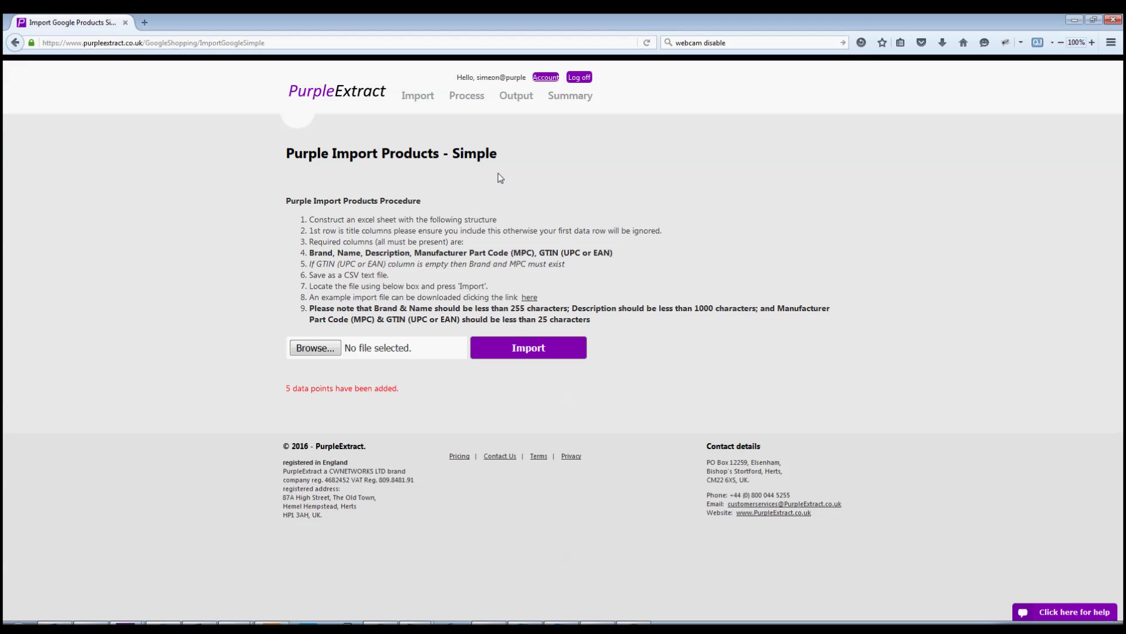
left_click(425, 96)
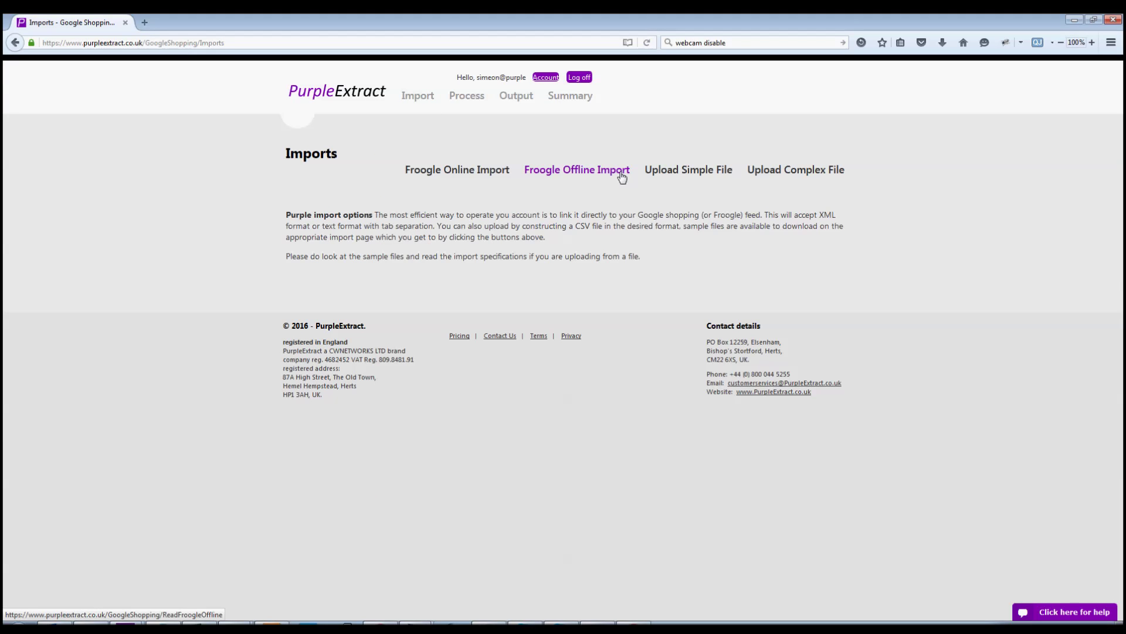
left_click(786, 176)
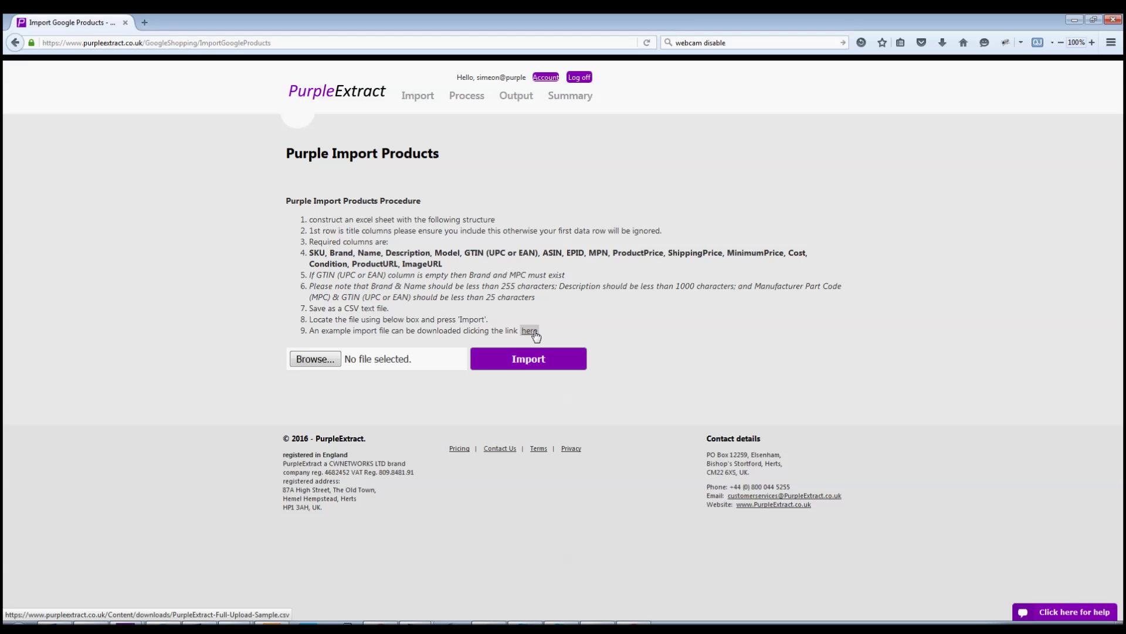
Step: Request Google Shopping processing for all active products
left_click(480, 104)
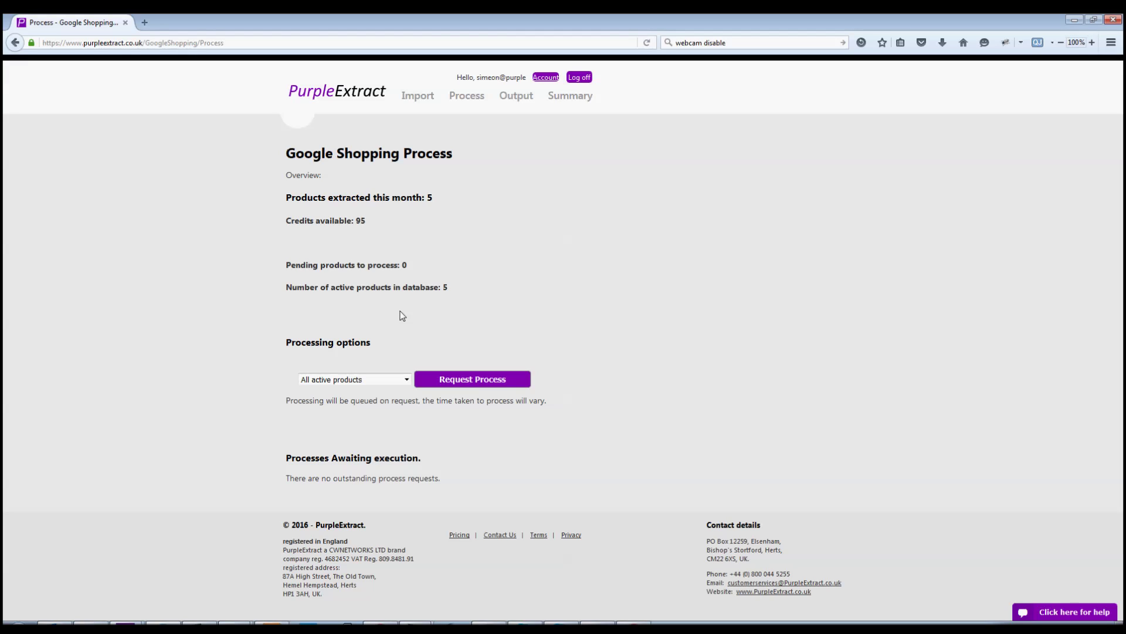
left_click(406, 380)
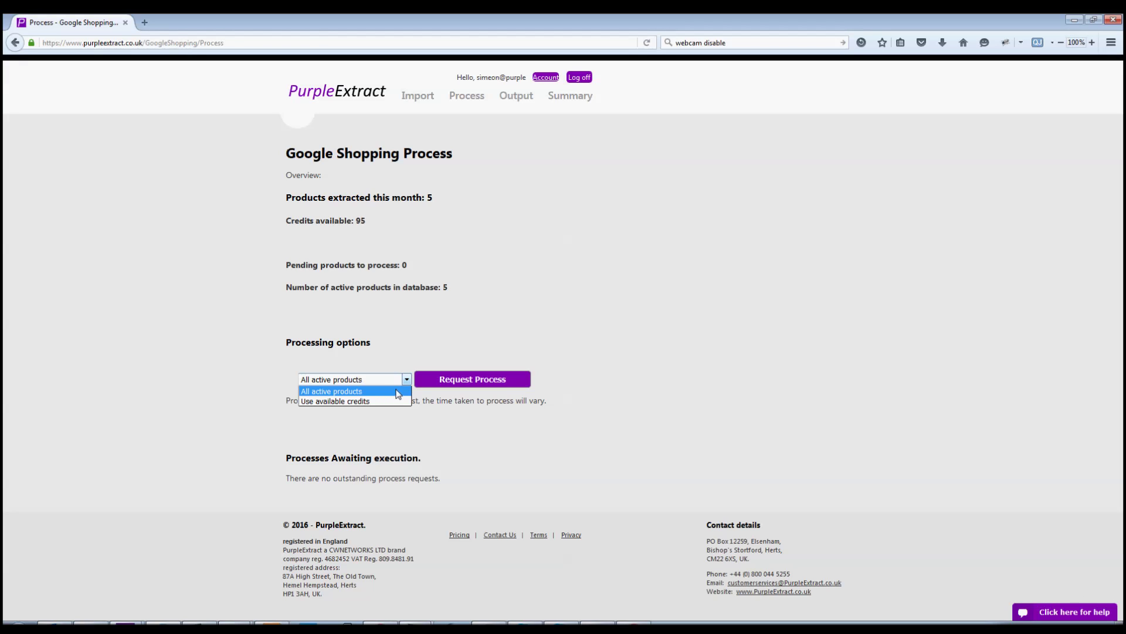
left_click(398, 391)
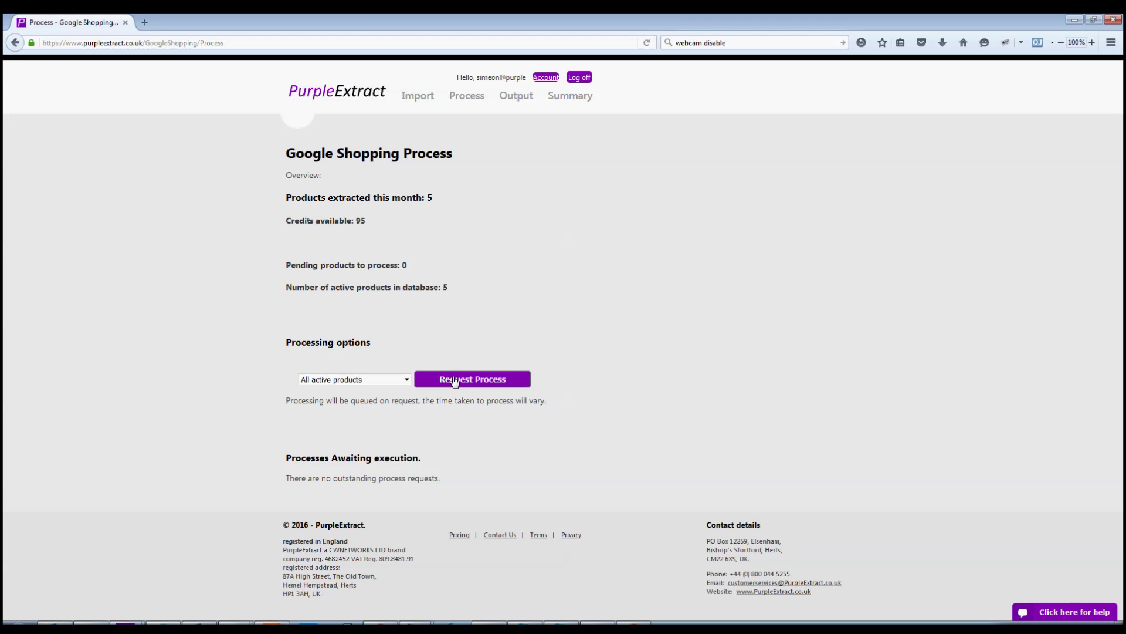
left_click(455, 380)
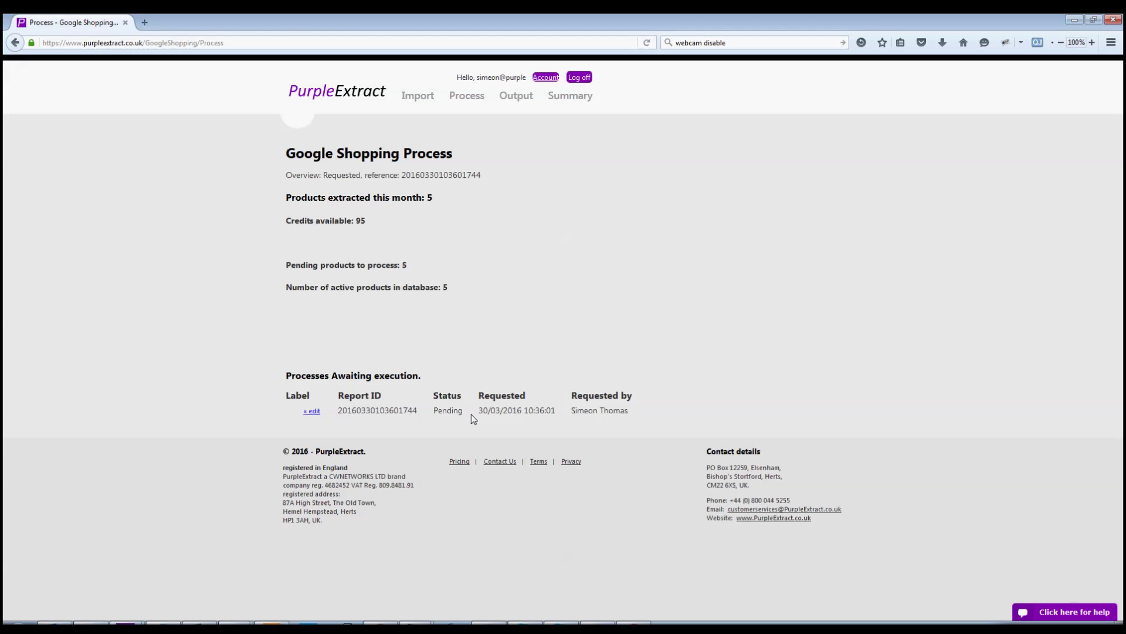
Step: Label the pending Google Shopping process "Main products" and save the label
left_click(313, 411)
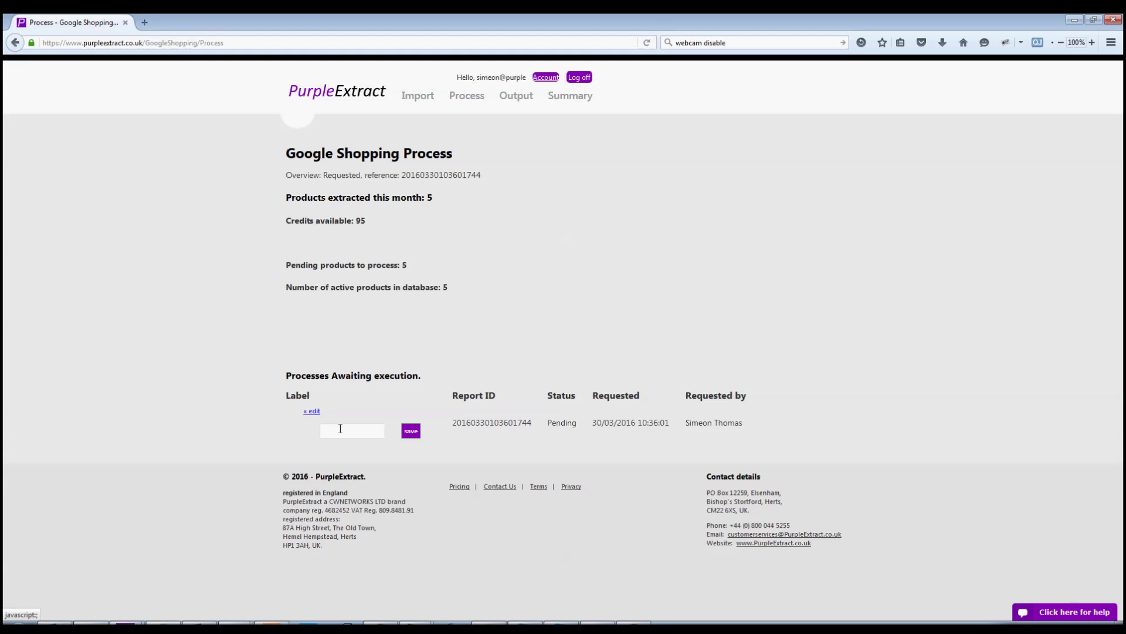
left_click(340, 428)
type("Main products")
left_click(411, 431)
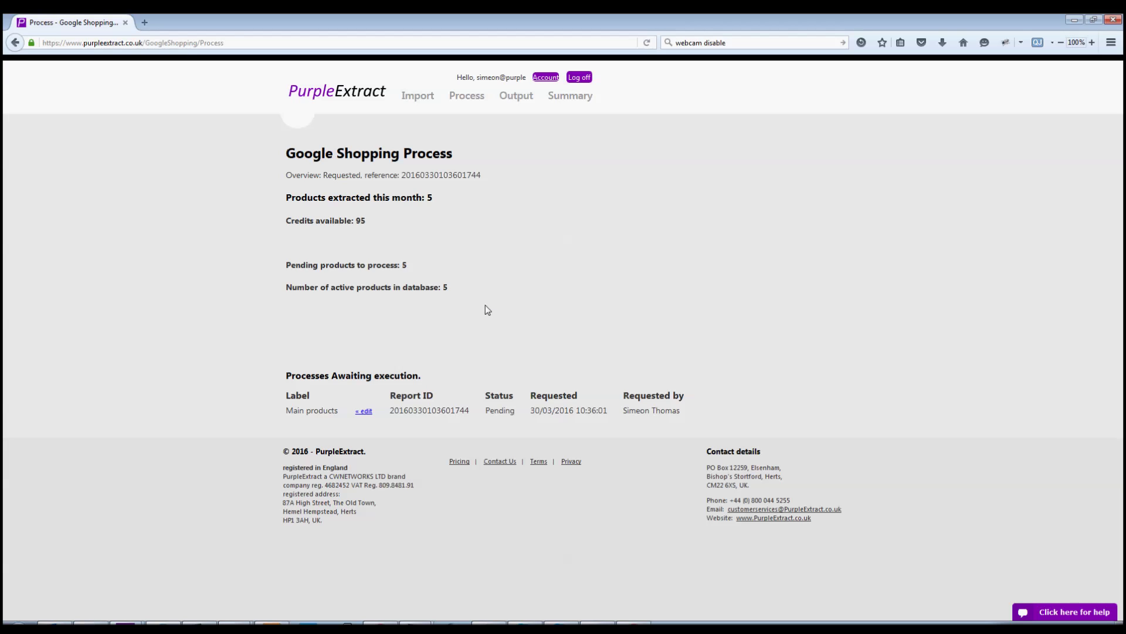
Step: View the current product list report, and open the completed 29_03 Small Sample output's standard price spreadsheet in Microsoft Excel
left_click(515, 97)
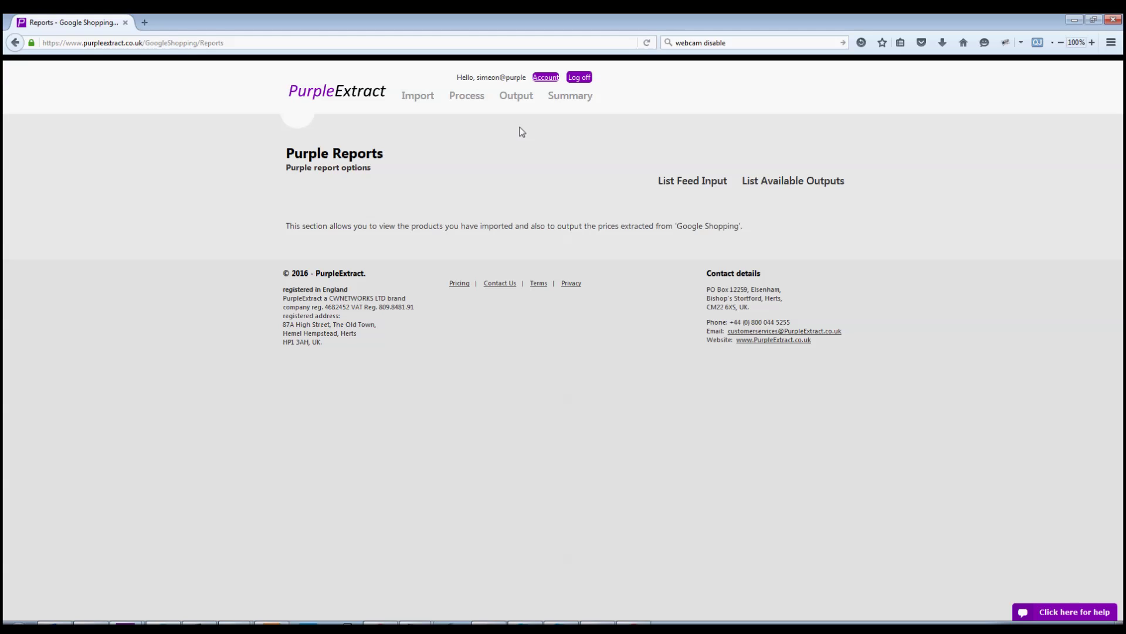
left_click(709, 189)
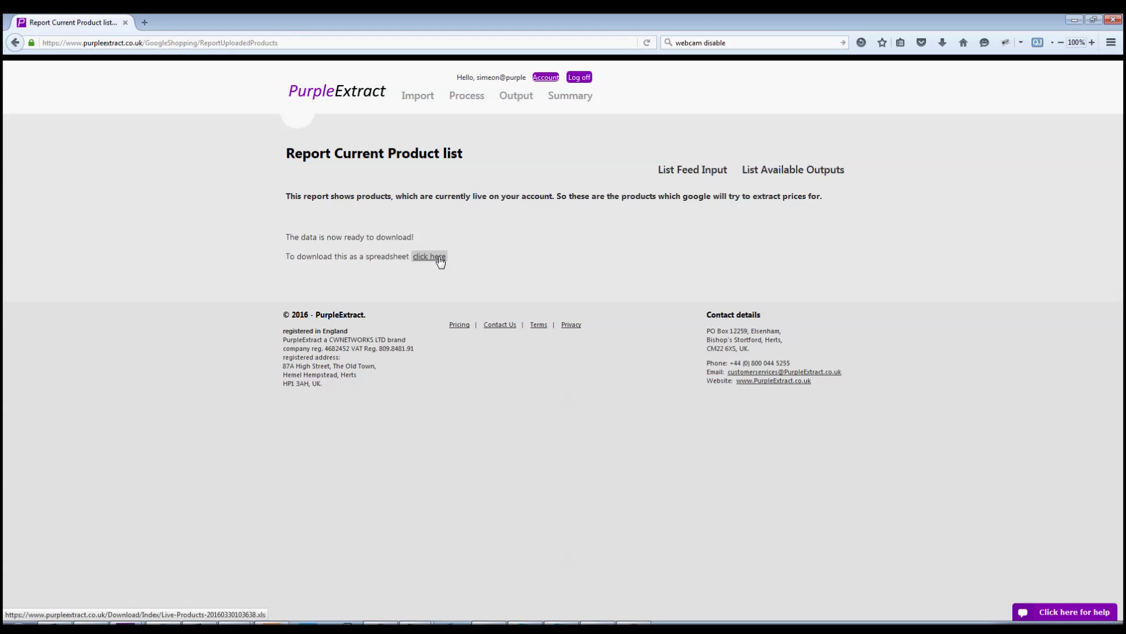
left_click(805, 171)
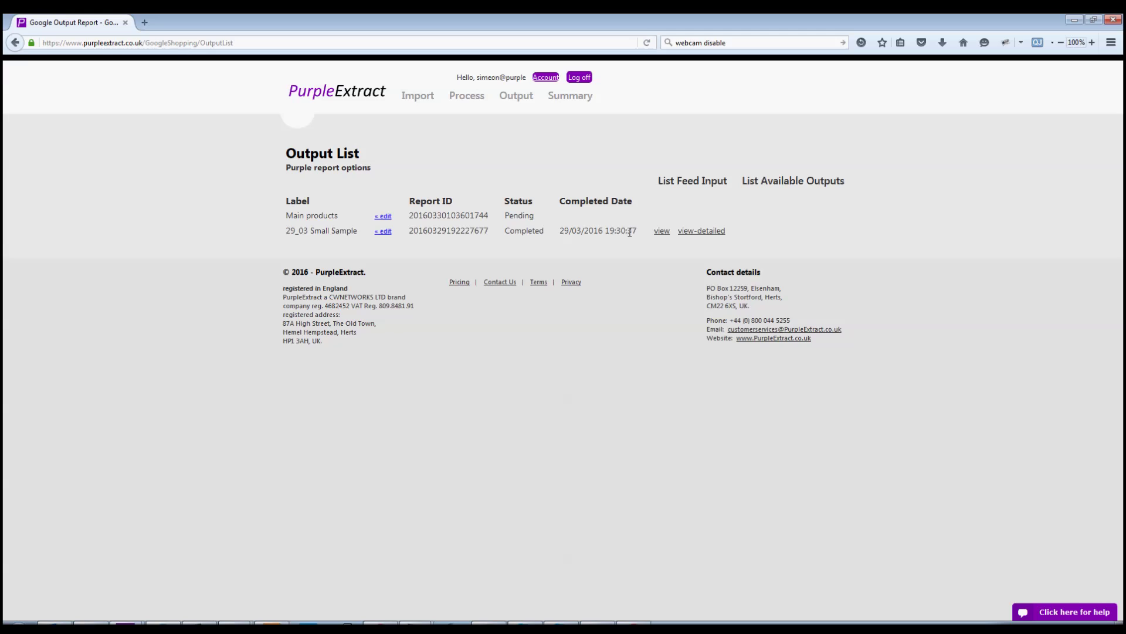
left_click(662, 235)
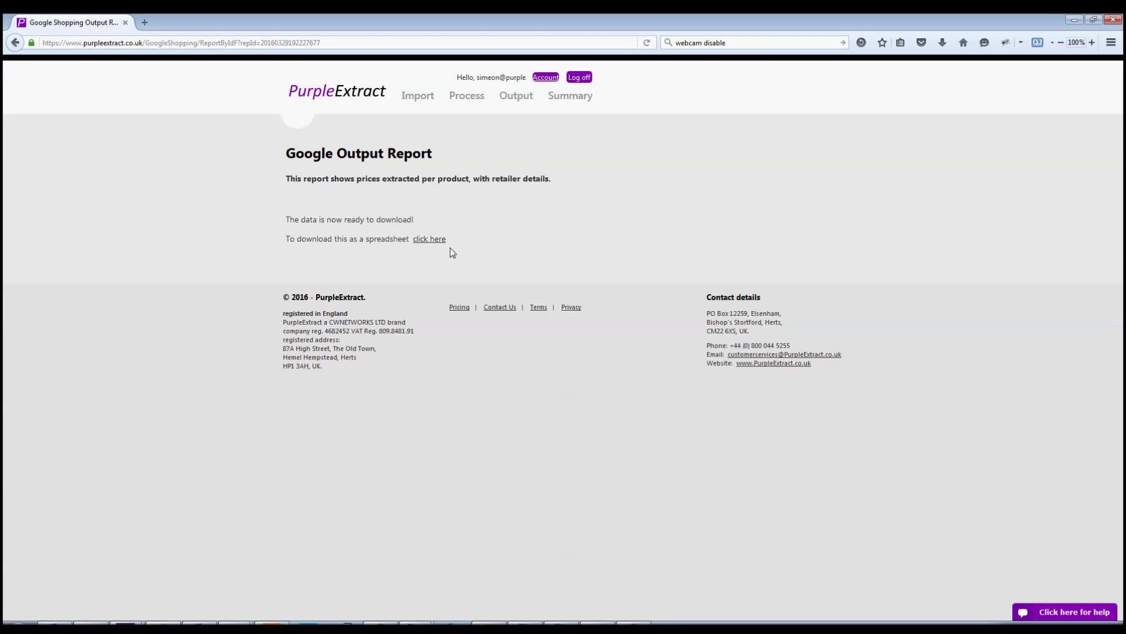
left_click(437, 241)
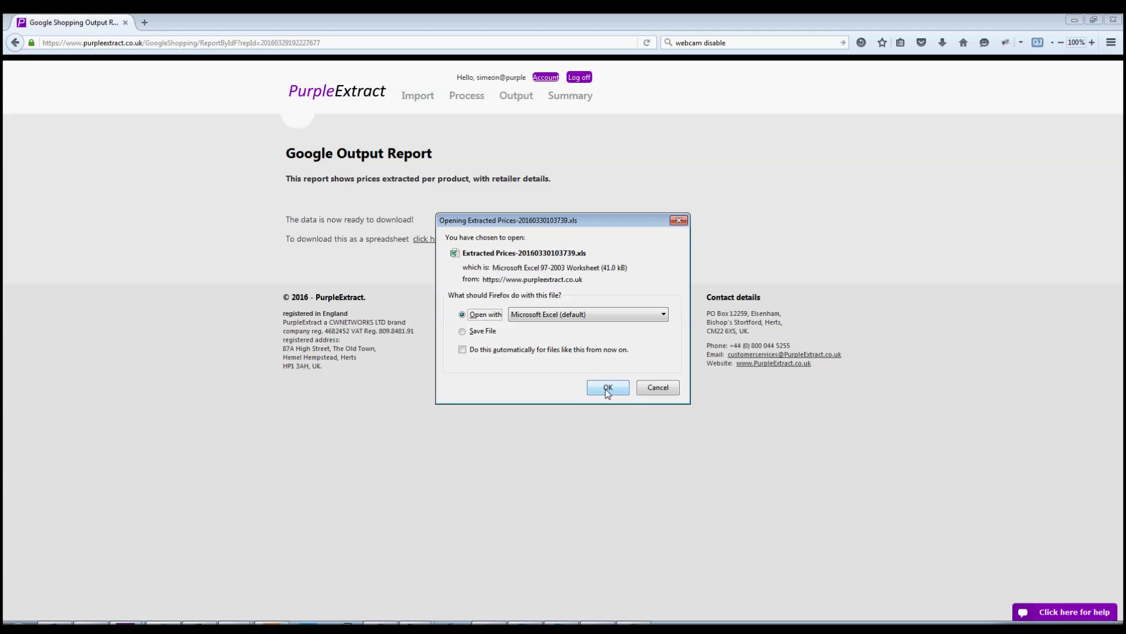
left_click(606, 388)
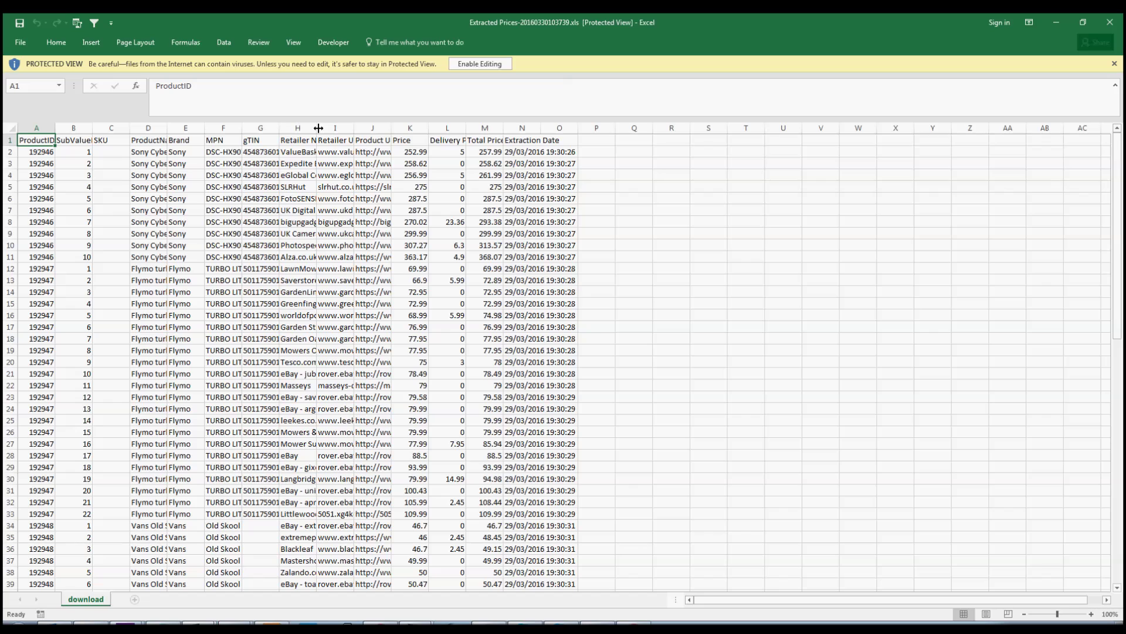
Step: Widen the Retailer URL column and fit the Product URL column to its contents to inspect the extracted links and prices
left_click_drag(355, 128, 458, 124)
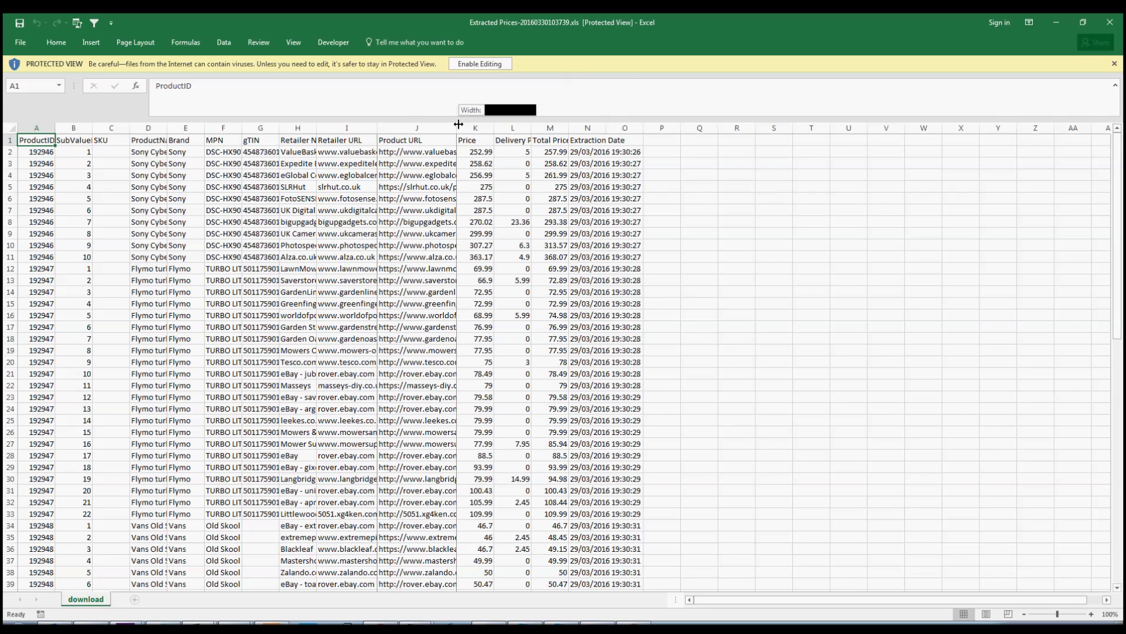
double_click(458, 123)
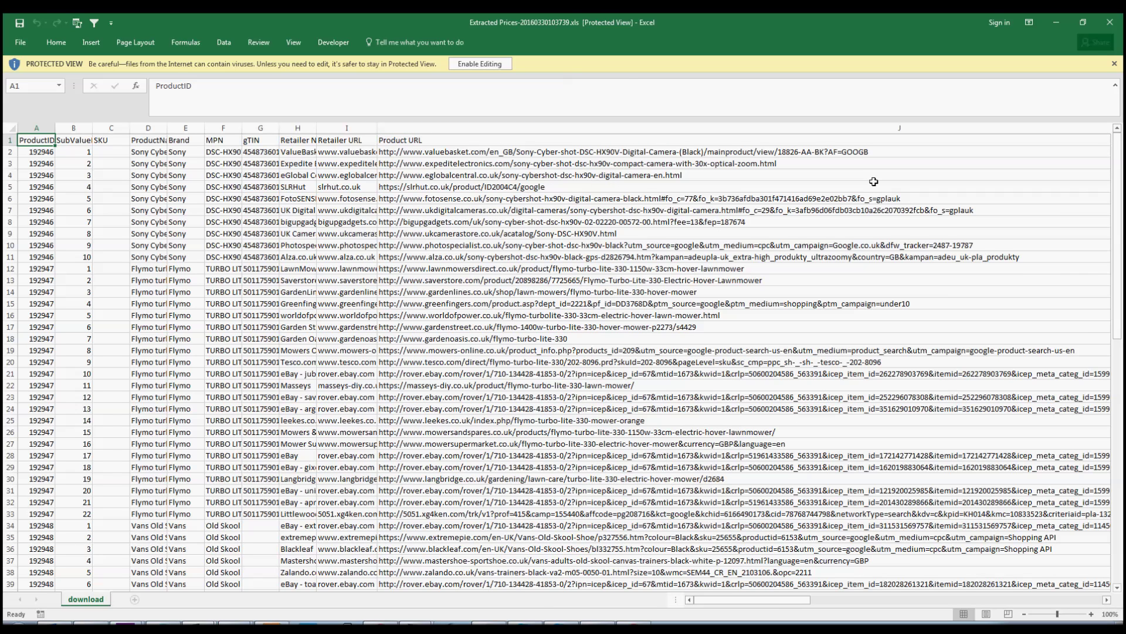
left_click_drag(747, 603, 1062, 598)
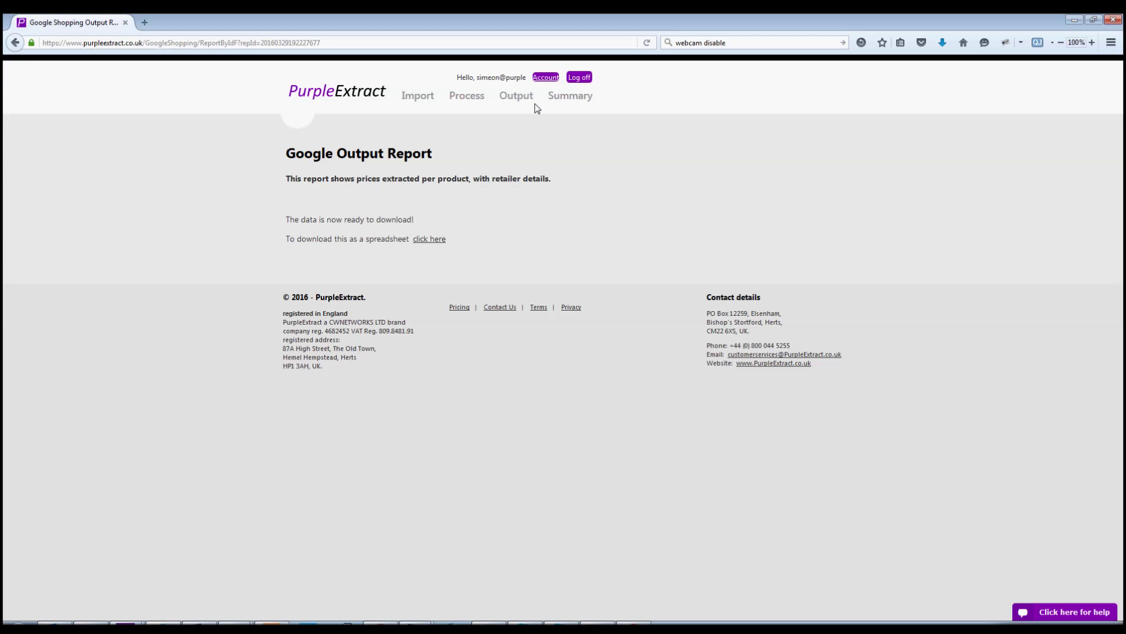
Step: Back in PurpleExtract, open the detailed price spreadsheet of the 29_03 Small Sample output in Microsoft Excel
left_click(516, 97)
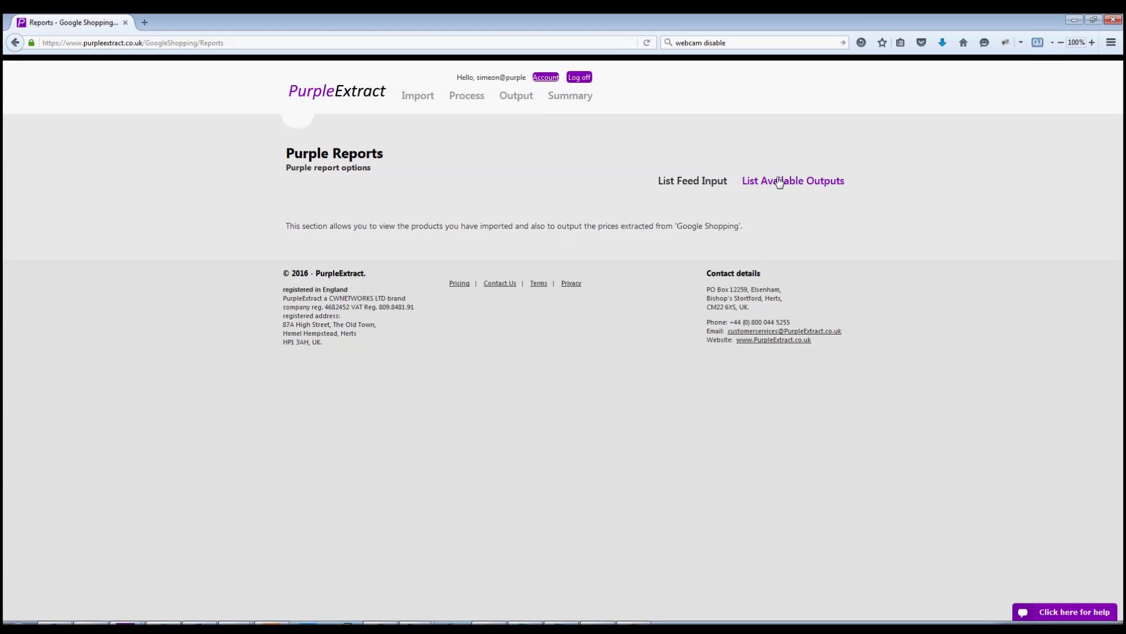
left_click(779, 182)
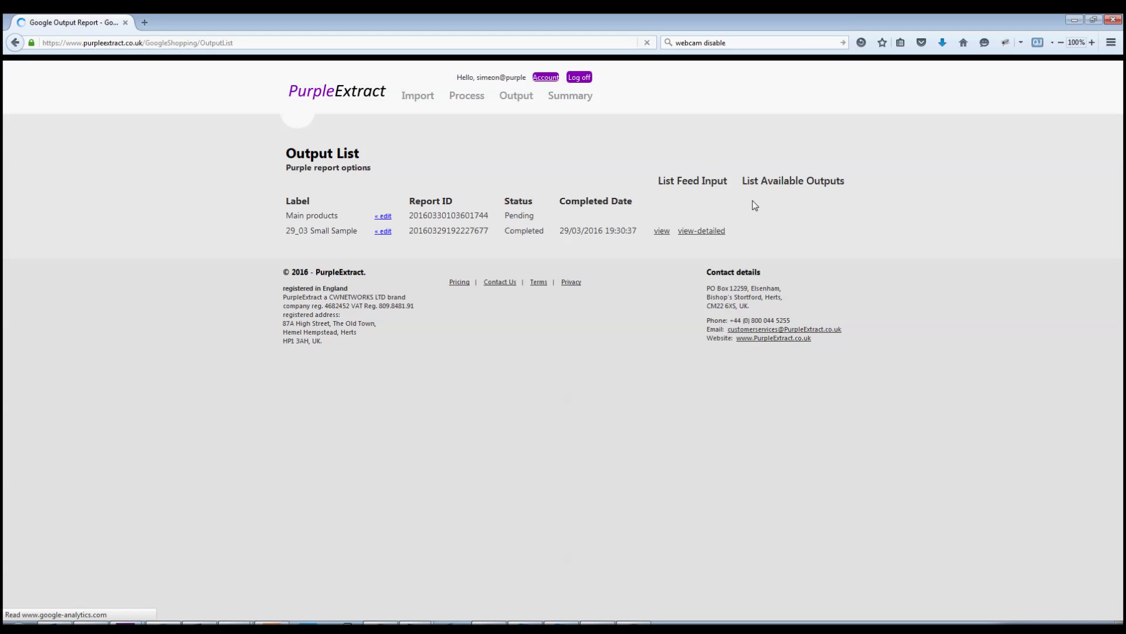
left_click(694, 233)
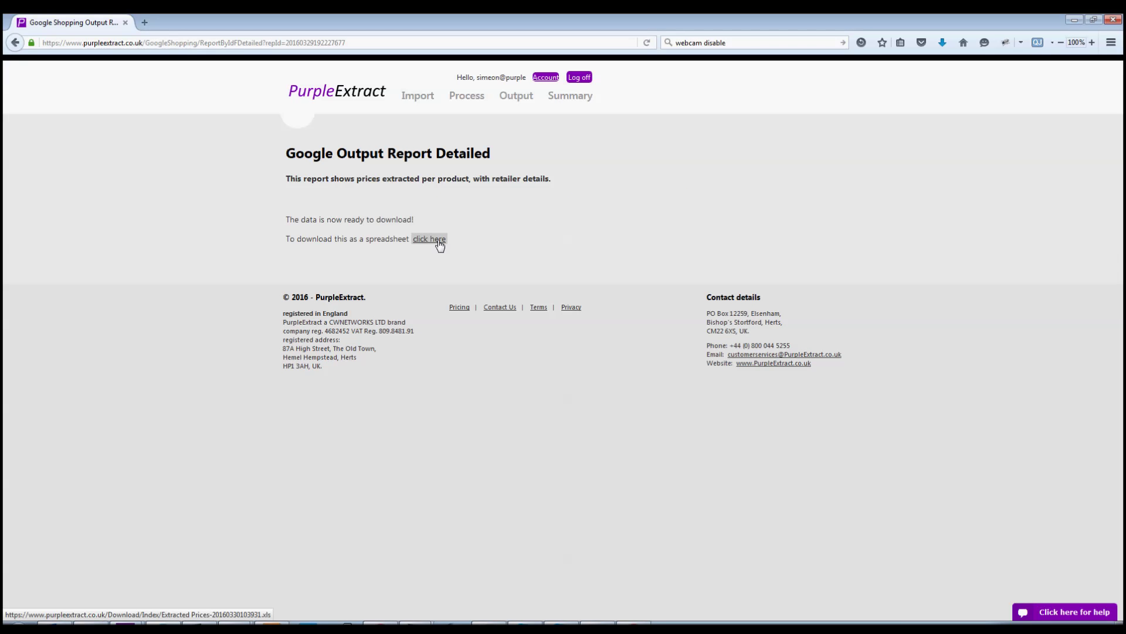
left_click(439, 242)
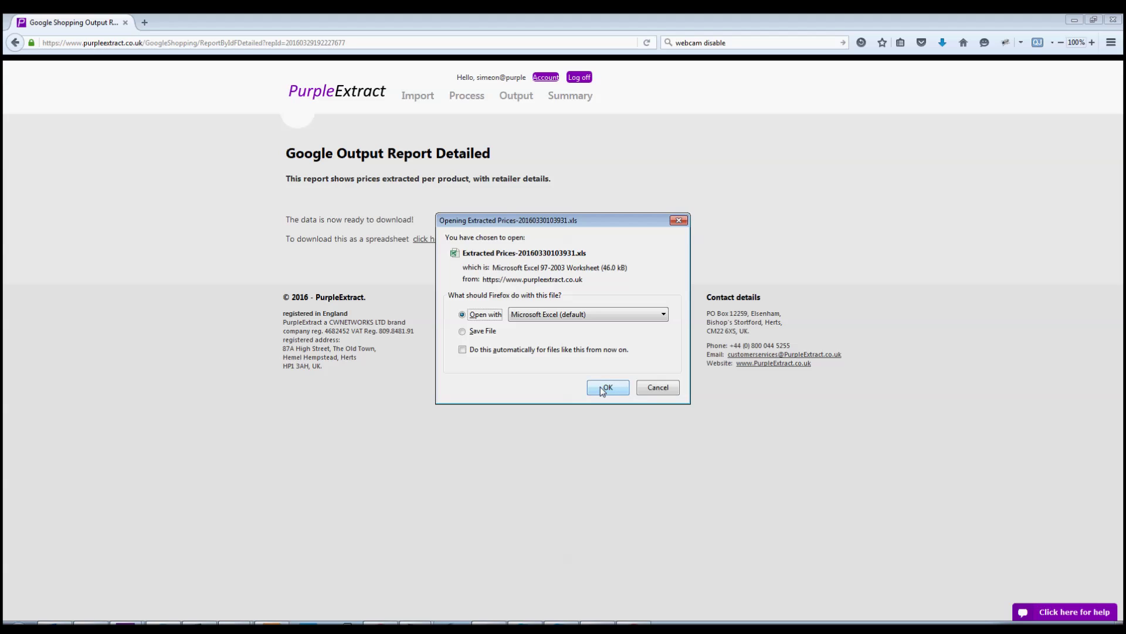
left_click(600, 388)
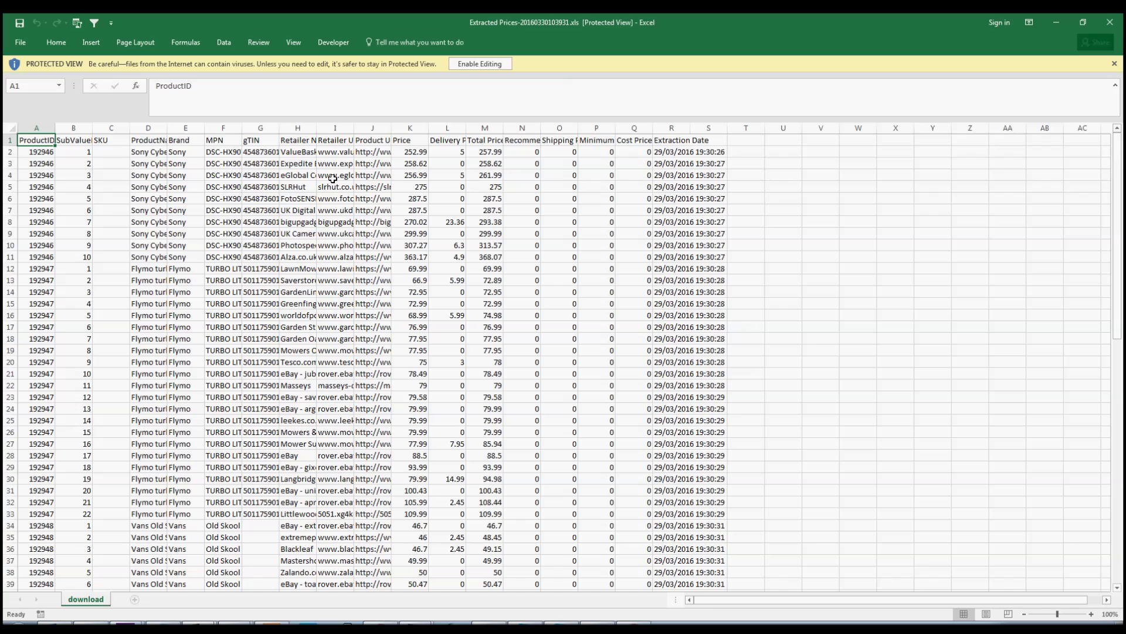
Step: Check the additional Recommended Price, shipping, Minimum Price and Cost Price column headers, and return to the browser
left_click(535, 139)
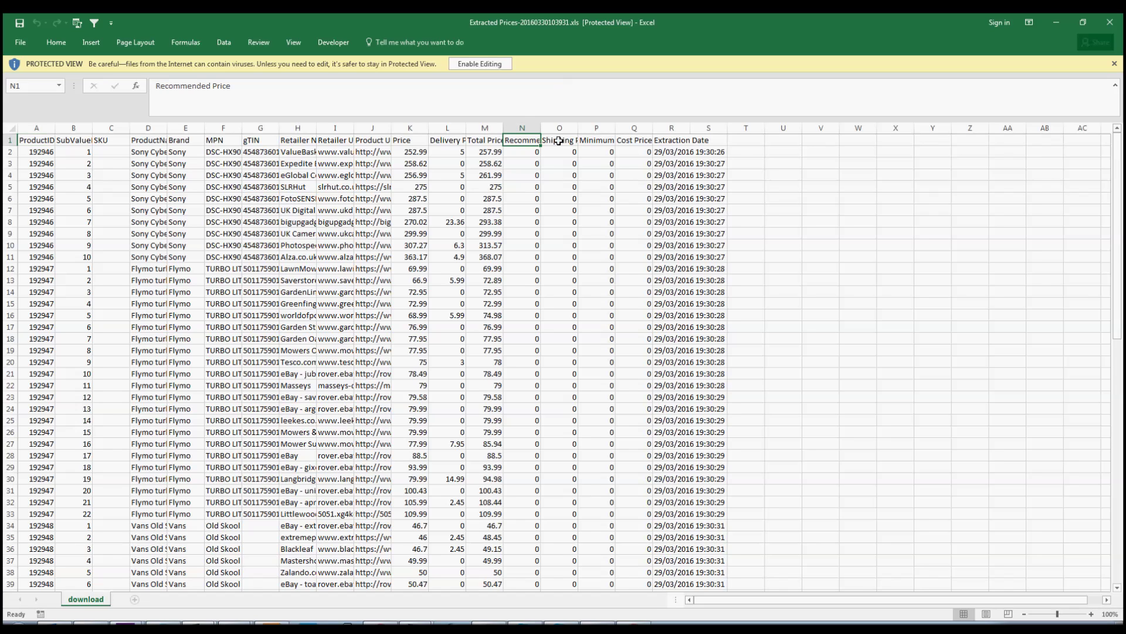
left_click(563, 141)
left_click(604, 141)
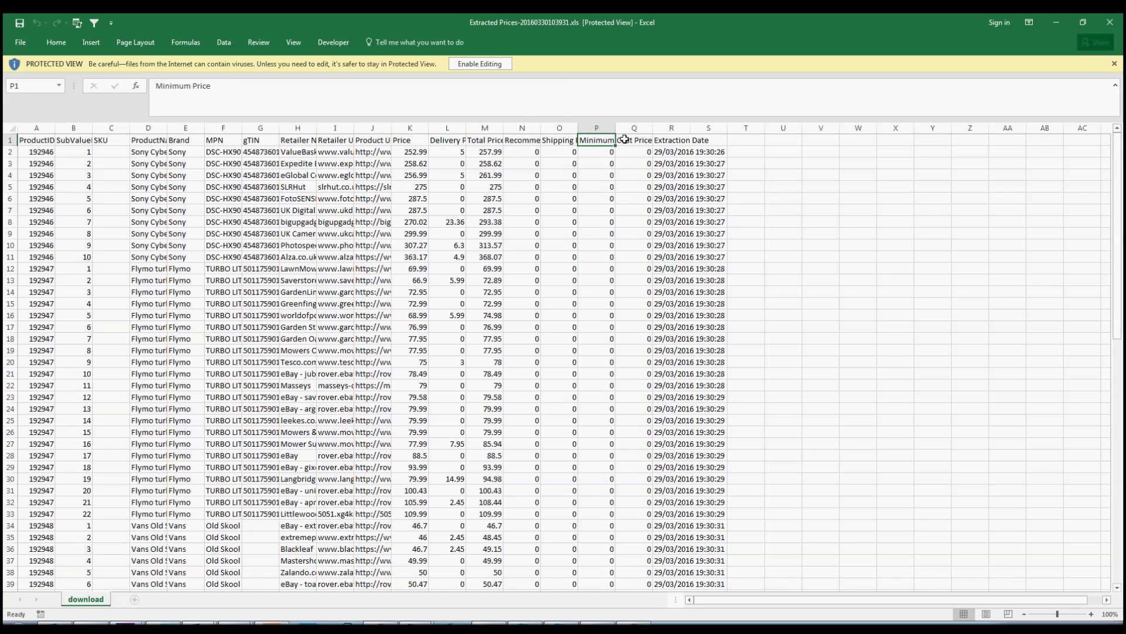
left_click(625, 139)
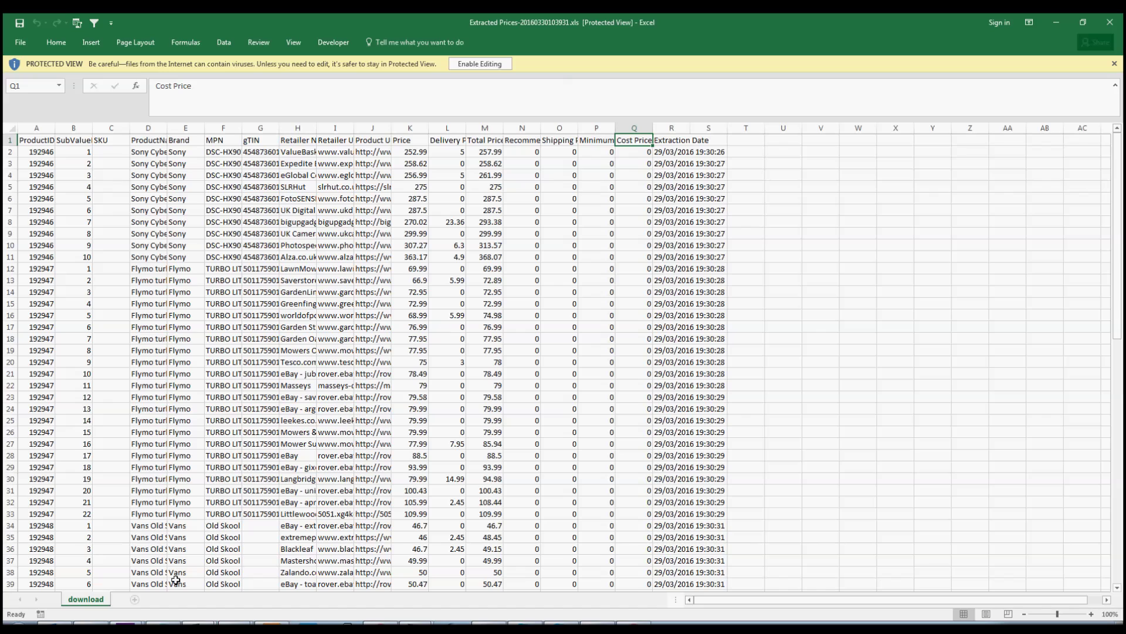
left_click(164, 625)
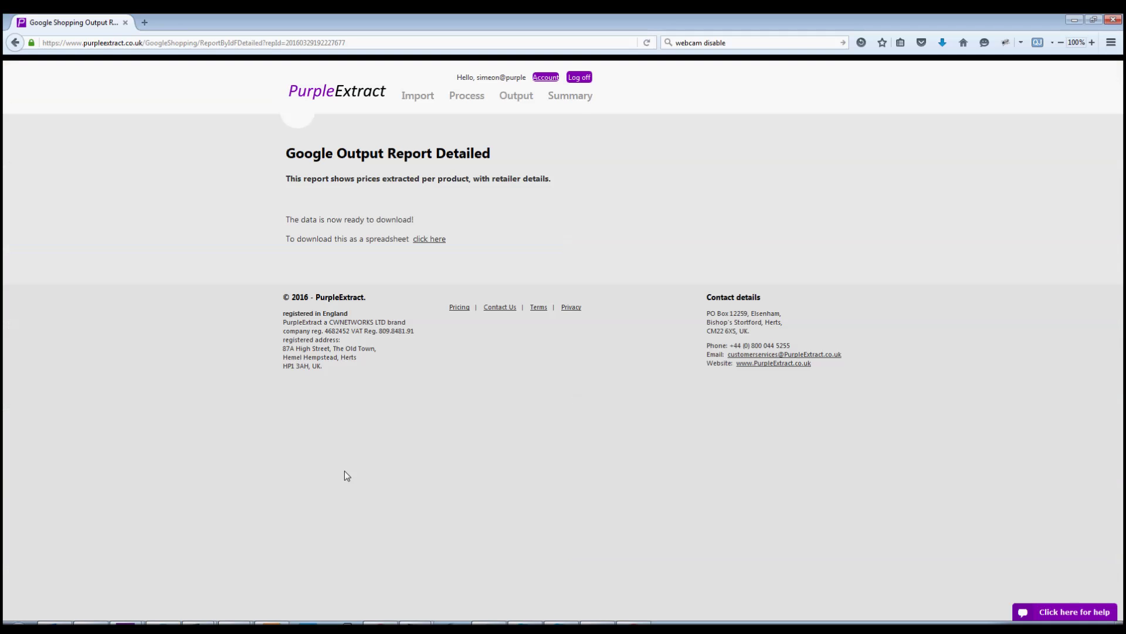